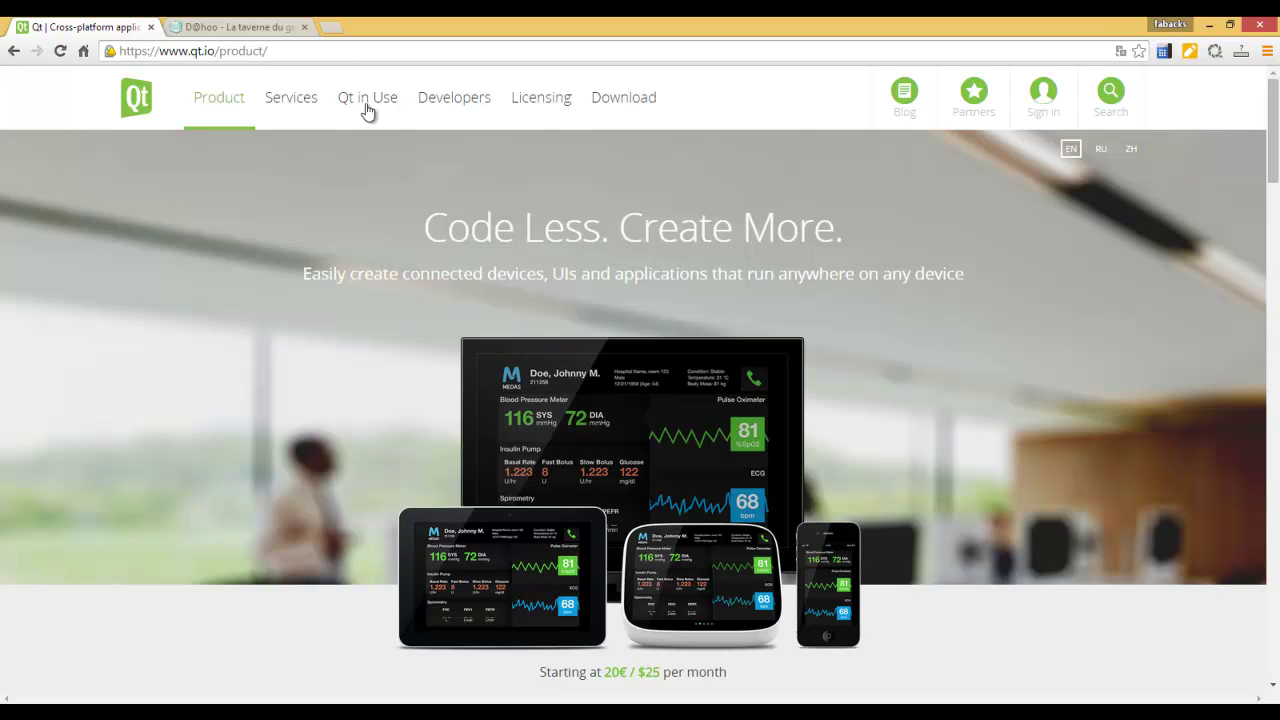
Search the D@hoo blog for "qt" and open the article "QT creator : Linux et Windows installation".
{"action": "left_click", "coordinate": [258, 28]}
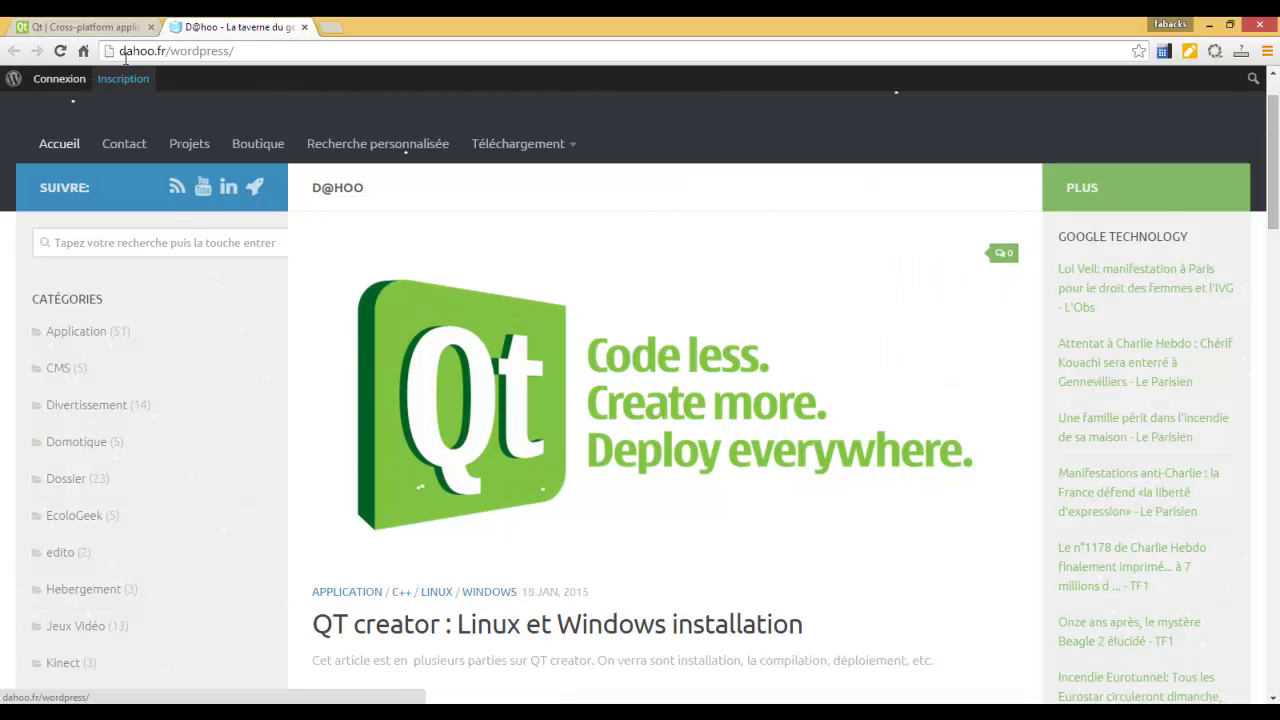
{"action": "scroll", "coordinate": [480, 360], "scroll_direction": "down", "scroll_amount": 3}
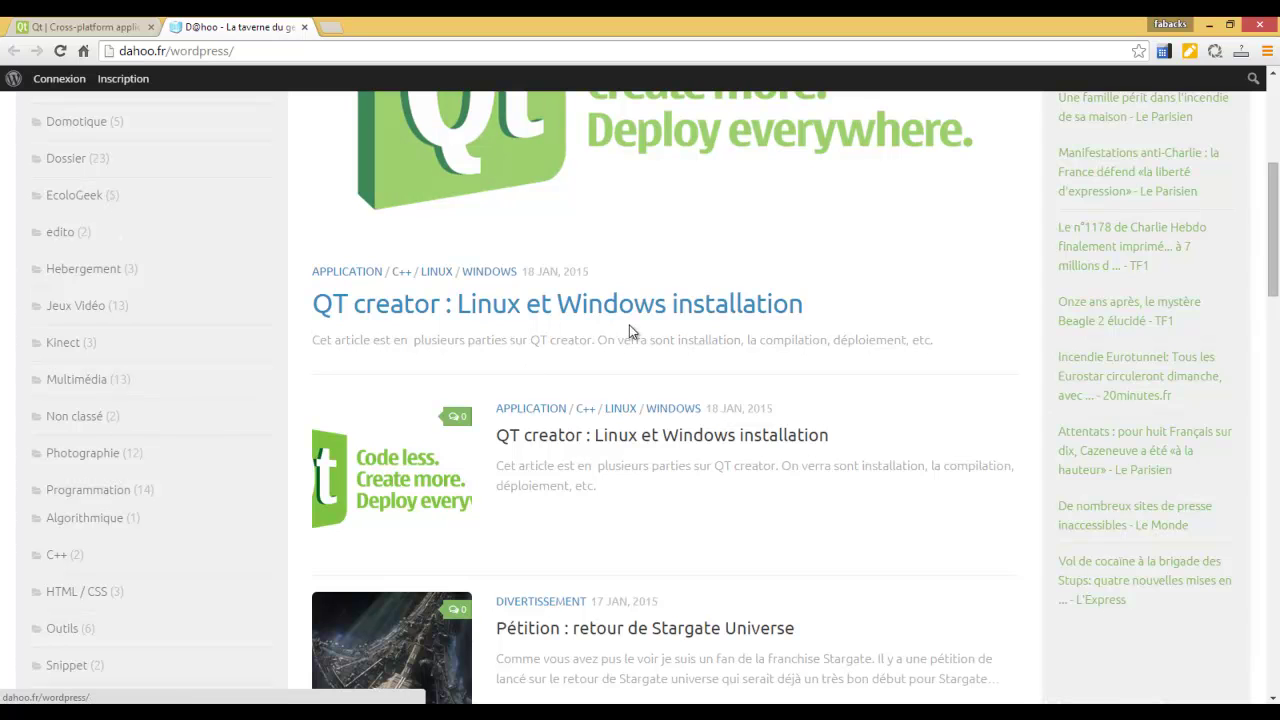
{"action": "scroll", "coordinate": [459, 285], "scroll_direction": "up", "scroll_amount": 3}
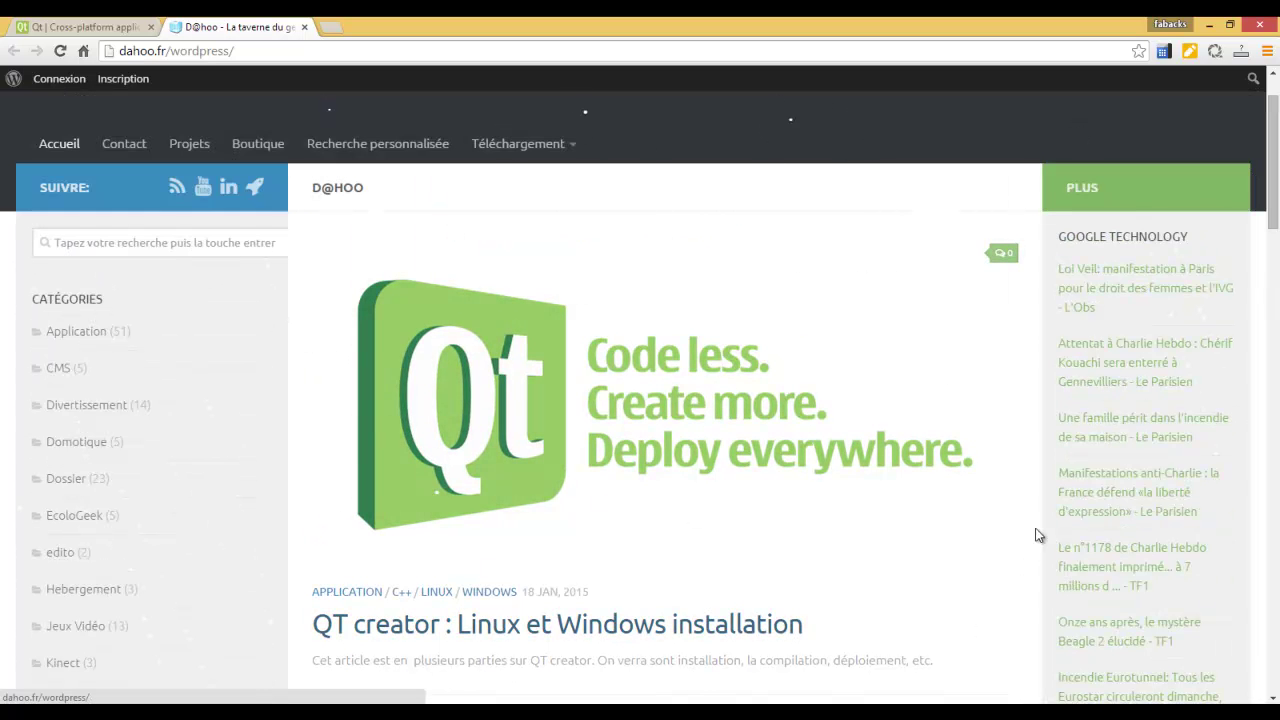
{"action": "left_click", "coordinate": [178, 243]}
{"action": "type", "text": "q"}
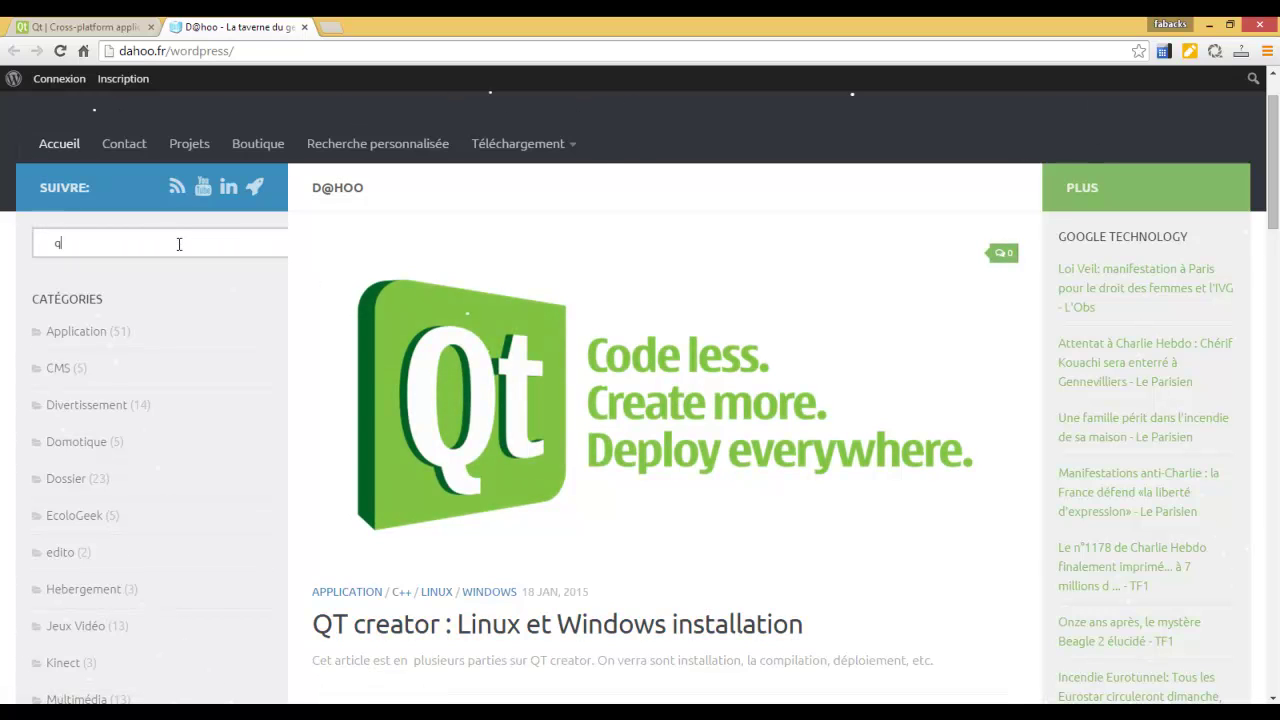
{"action": "type", "text": "t"}
{"action": "key", "text": "Return"}
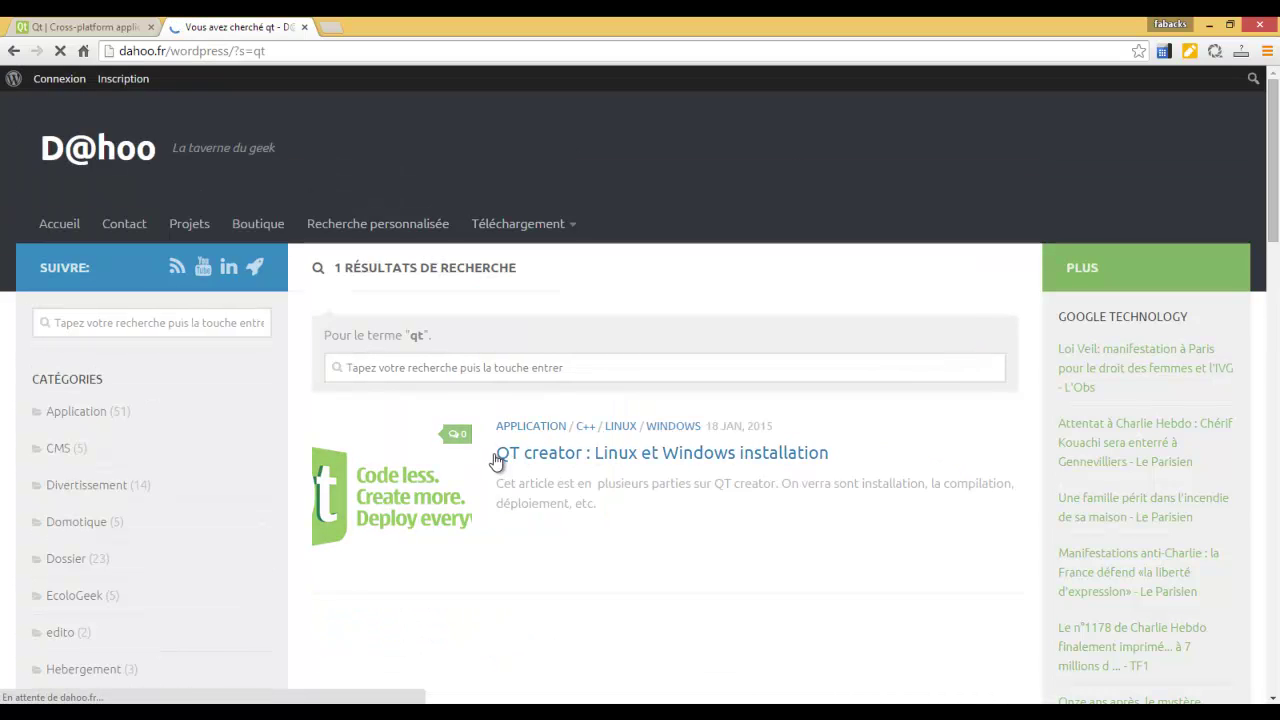
{"action": "left_click", "coordinate": [798, 462]}
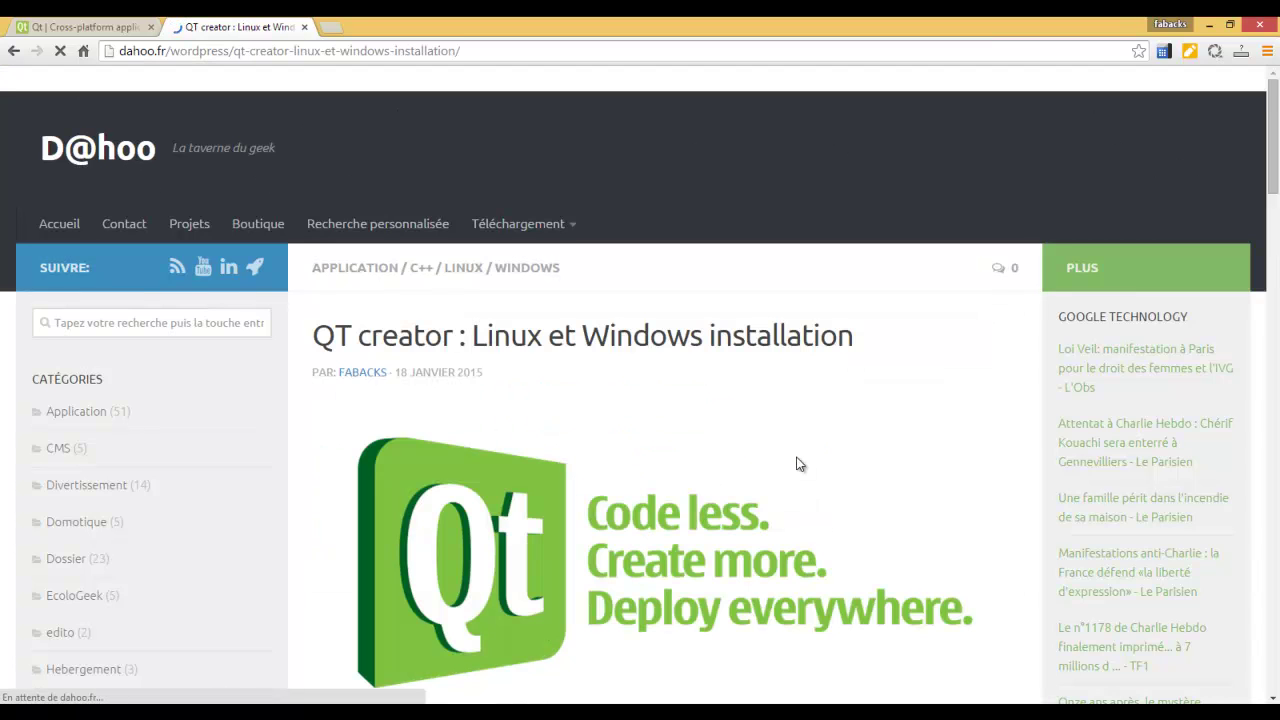
Read the article's comparison of the offline and online Qt installers, continuing to its Linux and Windows sections.
{"action": "scroll", "coordinate": [797, 463], "scroll_direction": "down", "scroll_amount": 6}
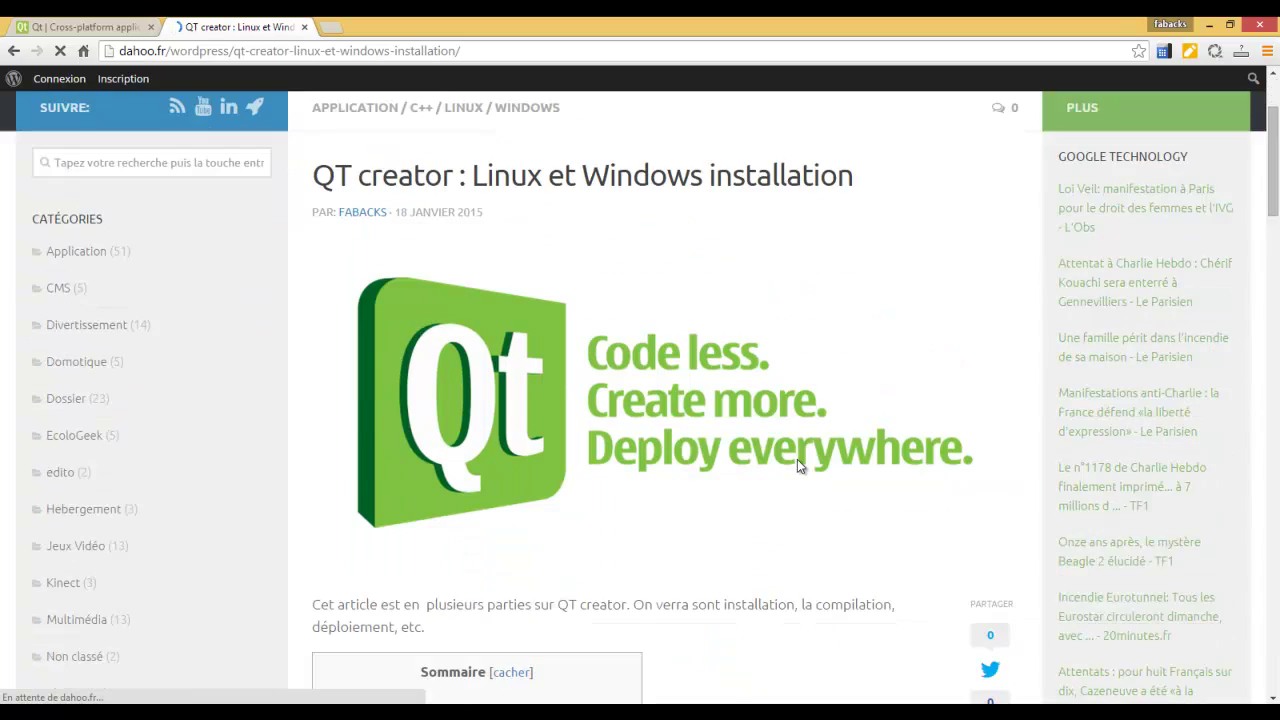
{"action": "scroll", "coordinate": [614, 453], "scroll_direction": "down", "scroll_amount": 3}
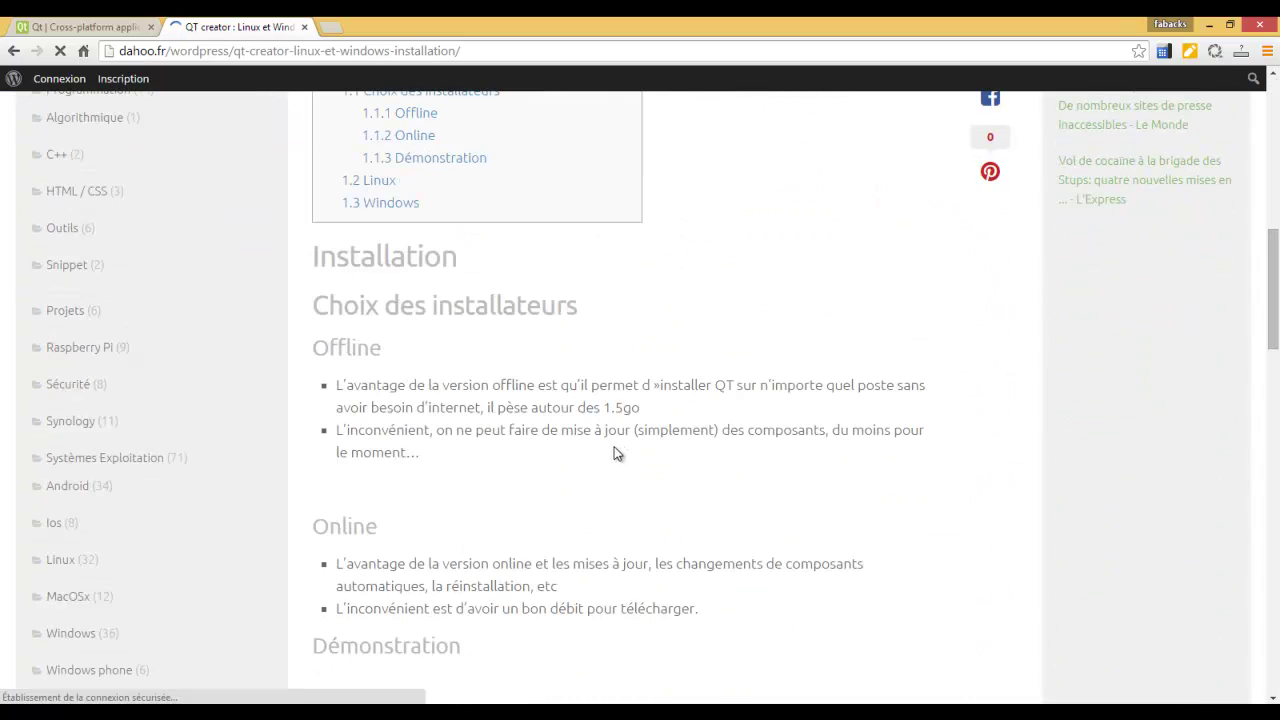
{"action": "left_click_drag", "start_coordinate": [332, 350], "coordinate": [632, 452]}
{"action": "scroll", "coordinate": [632, 449], "scroll_direction": "down", "scroll_amount": 2}
{"action": "scroll", "coordinate": [580, 337], "scroll_direction": "down", "scroll_amount": 2}
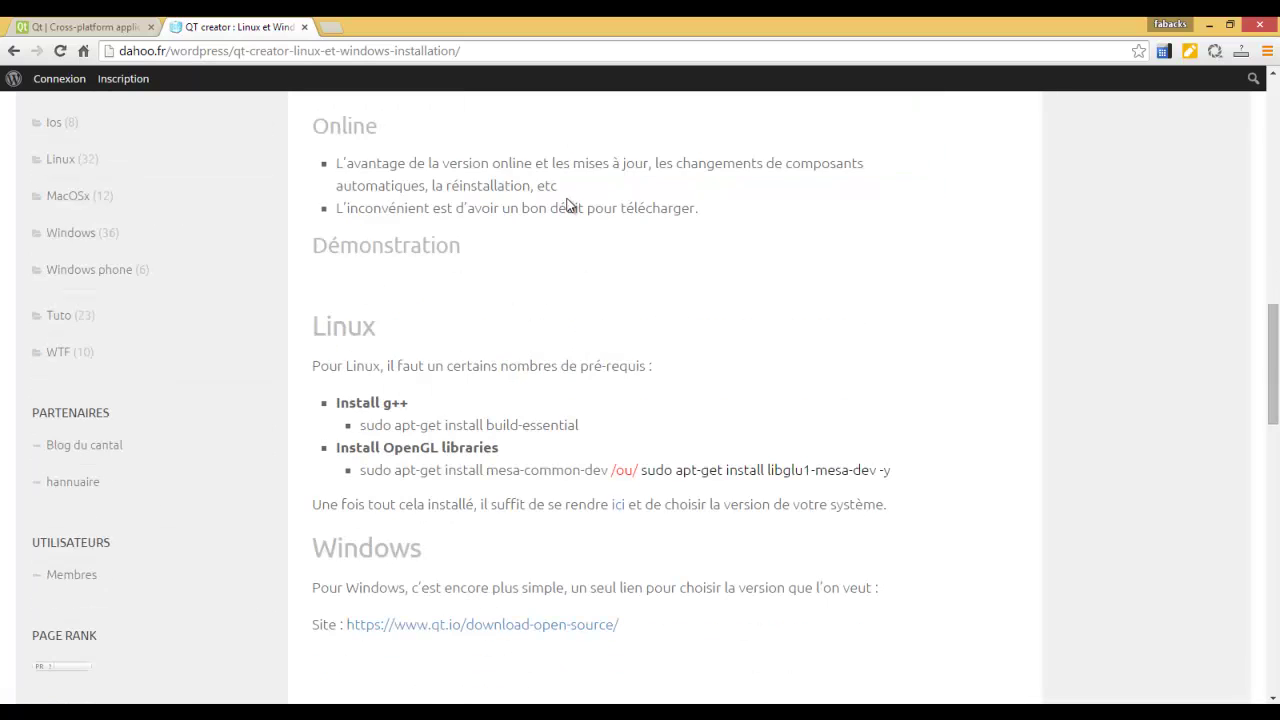
{"action": "scroll", "coordinate": [531, 269], "scroll_direction": "down", "scroll_amount": 1}
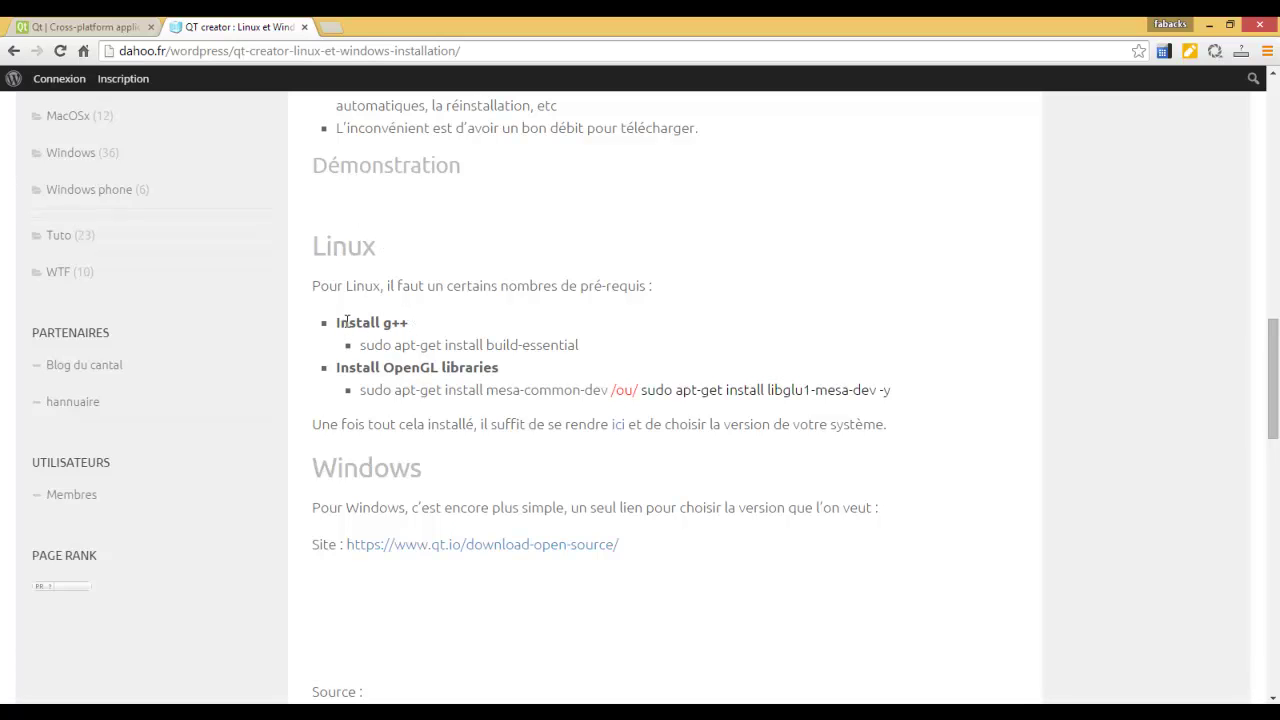
Highlight the article's Linux prerequisite commands for build-essential, mesa-common-dev and the libglu1-mesa-dev alternative.
{"action": "left_click_drag", "start_coordinate": [384, 322], "coordinate": [589, 340]}
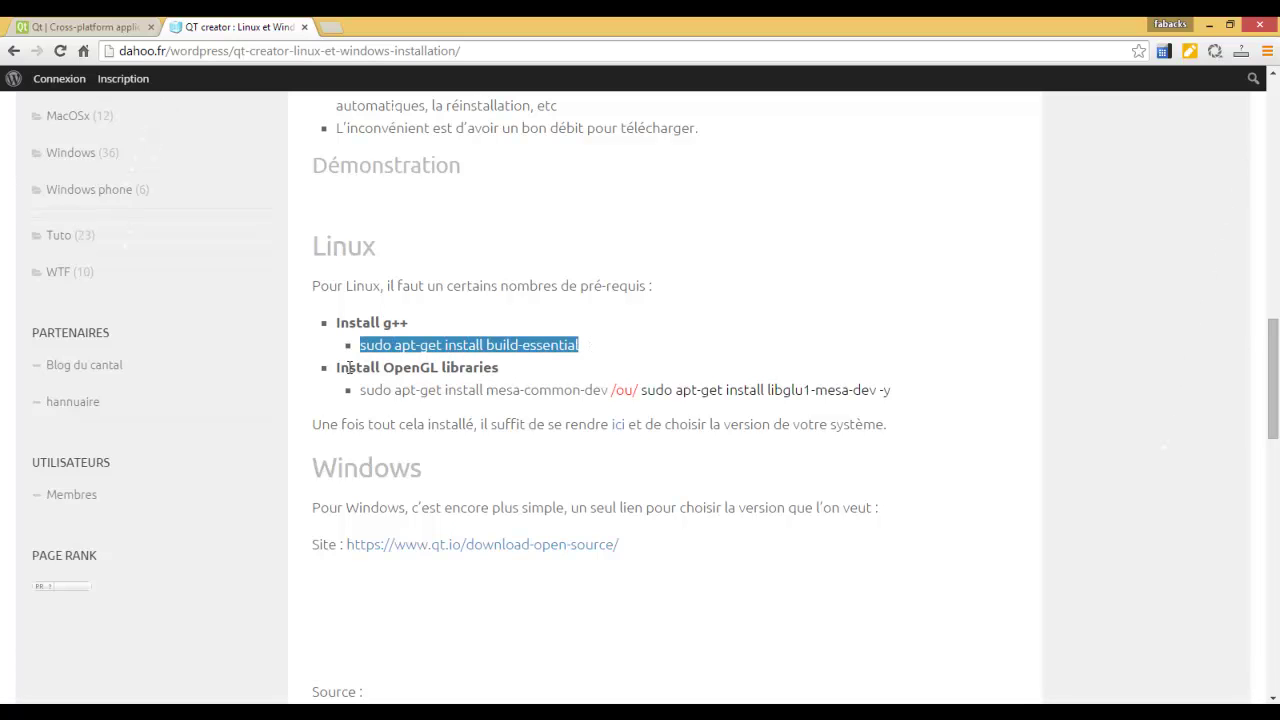
{"action": "left_click_drag", "start_coordinate": [339, 367], "coordinate": [494, 370]}
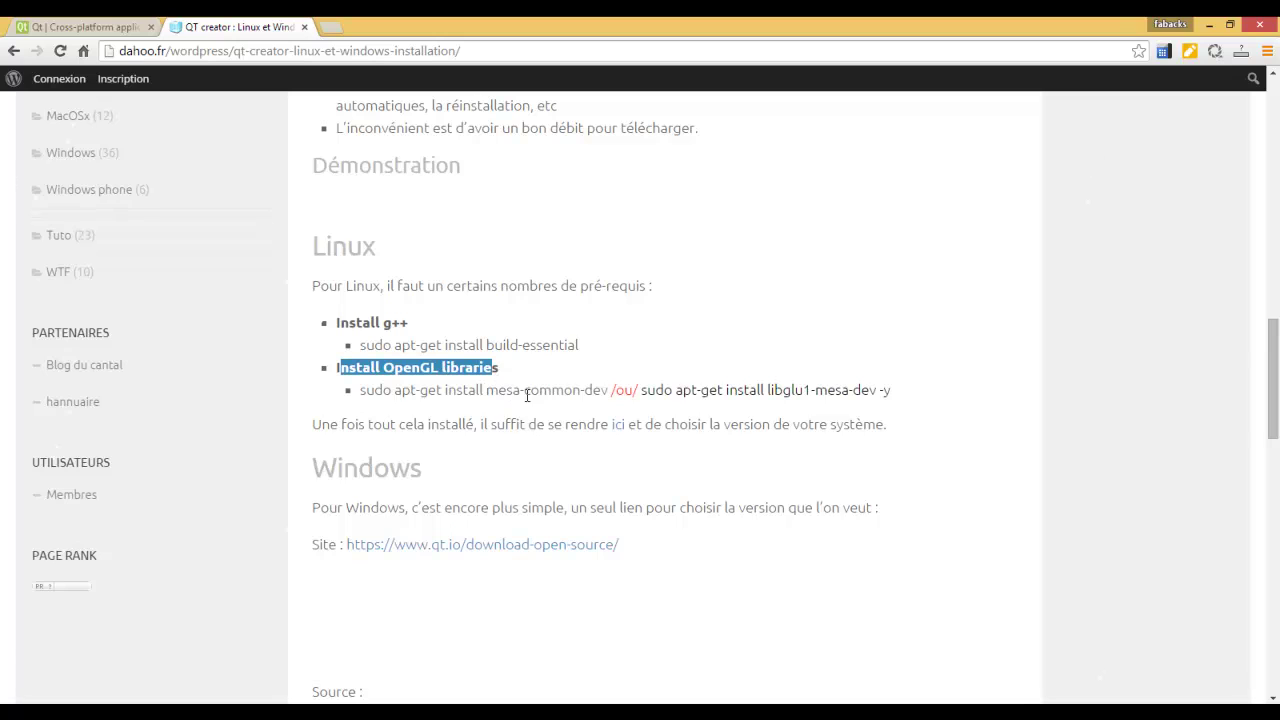
{"action": "left_click_drag", "start_coordinate": [360, 390], "coordinate": [587, 390]}
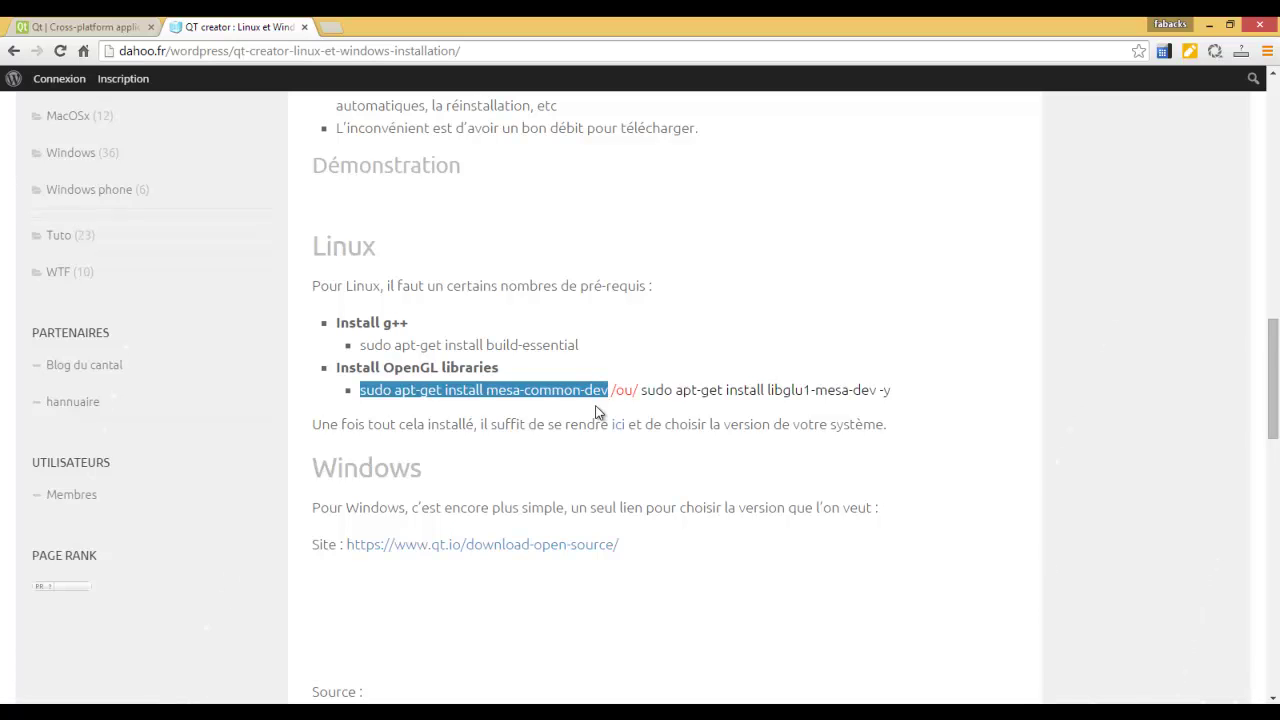
{"action": "left_click_drag", "start_coordinate": [643, 390], "coordinate": [925, 390]}
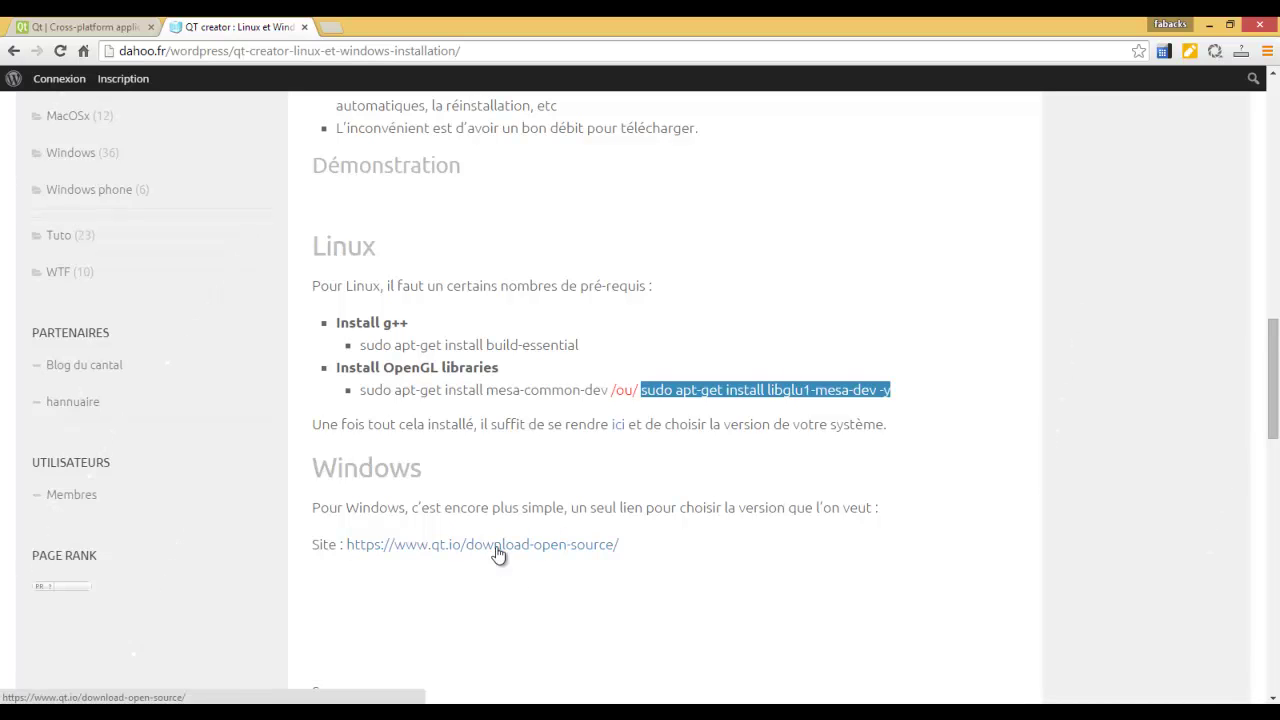
Return to the Qt website and open the download page of the free Community edition.
{"action": "left_click", "coordinate": [95, 26]}
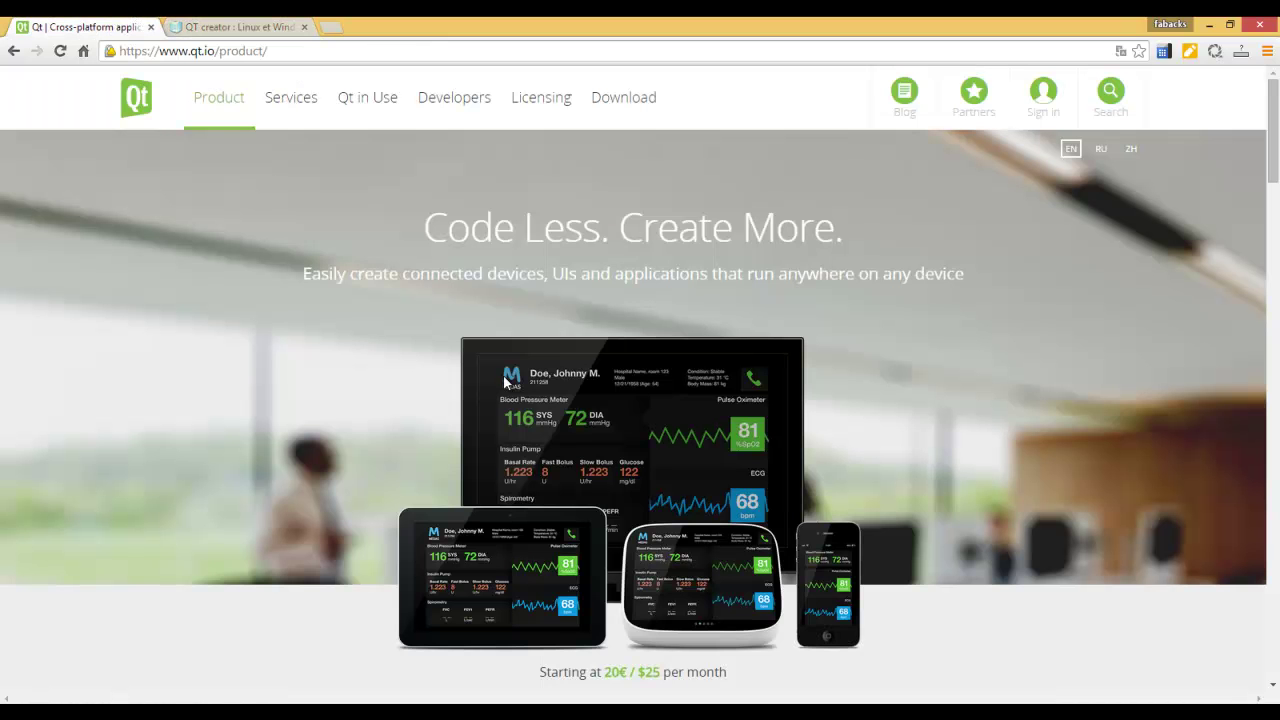
{"action": "left_click", "coordinate": [624, 100]}
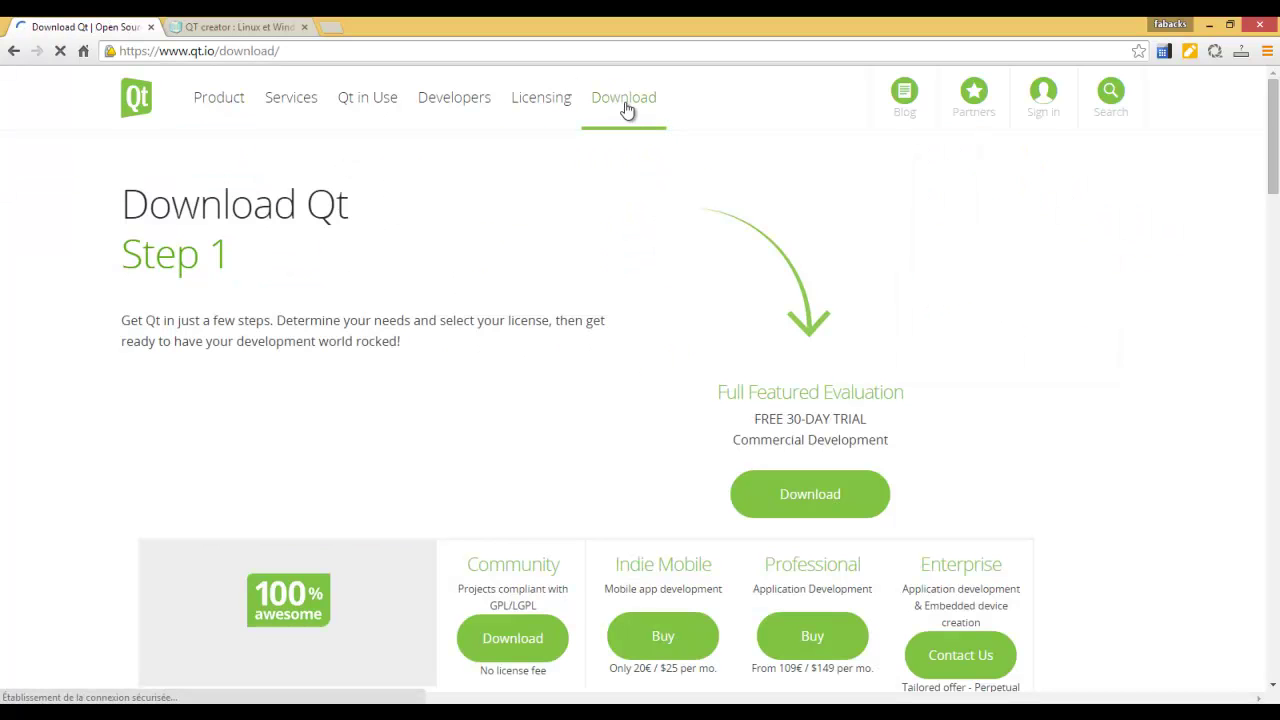
{"action": "scroll", "coordinate": [710, 245], "scroll_direction": "down", "scroll_amount": 2}
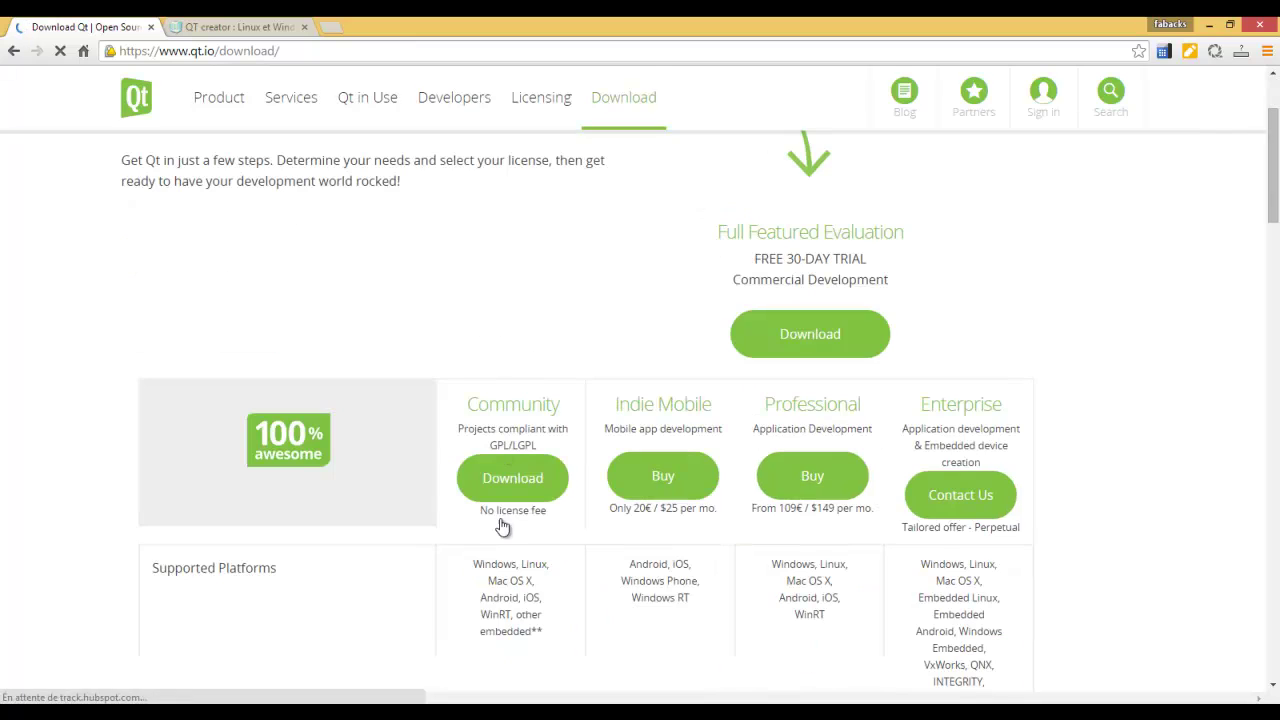
{"action": "left_click_drag", "start_coordinate": [566, 403], "coordinate": [467, 404]}
{"action": "scroll", "coordinate": [500, 406], "scroll_direction": "down", "scroll_amount": 2}
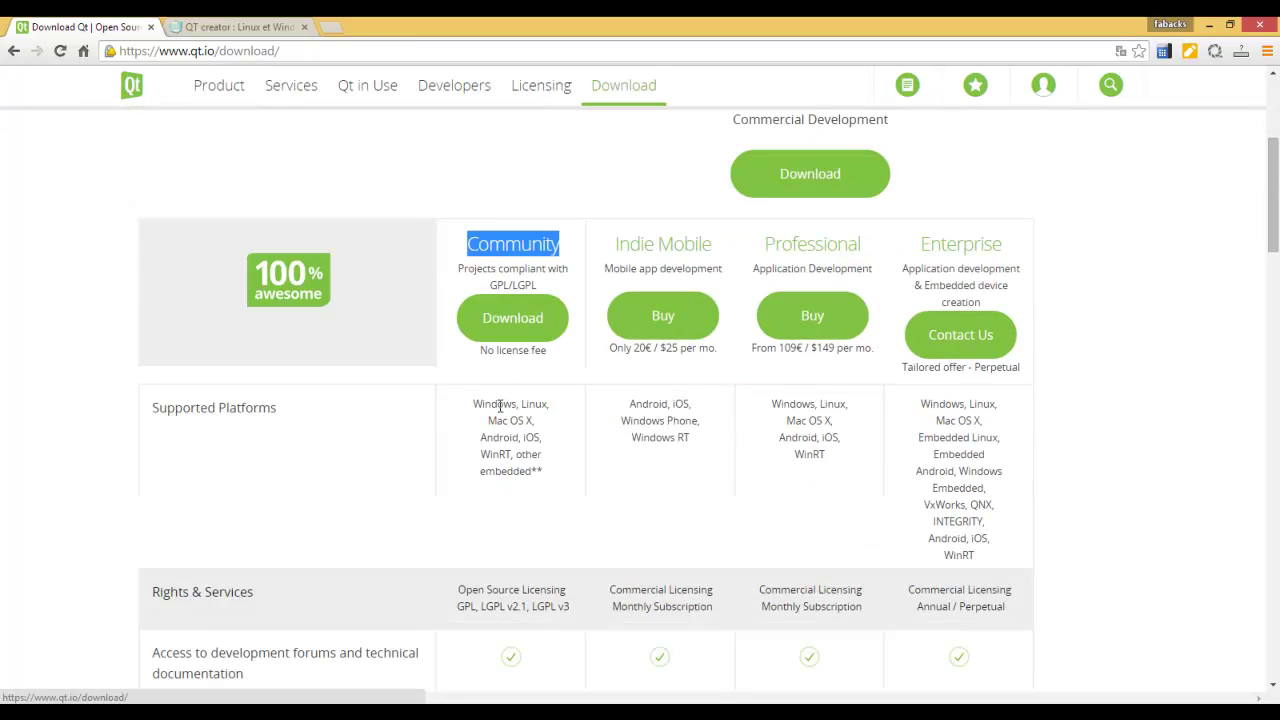
{"action": "left_click", "coordinate": [522, 331]}
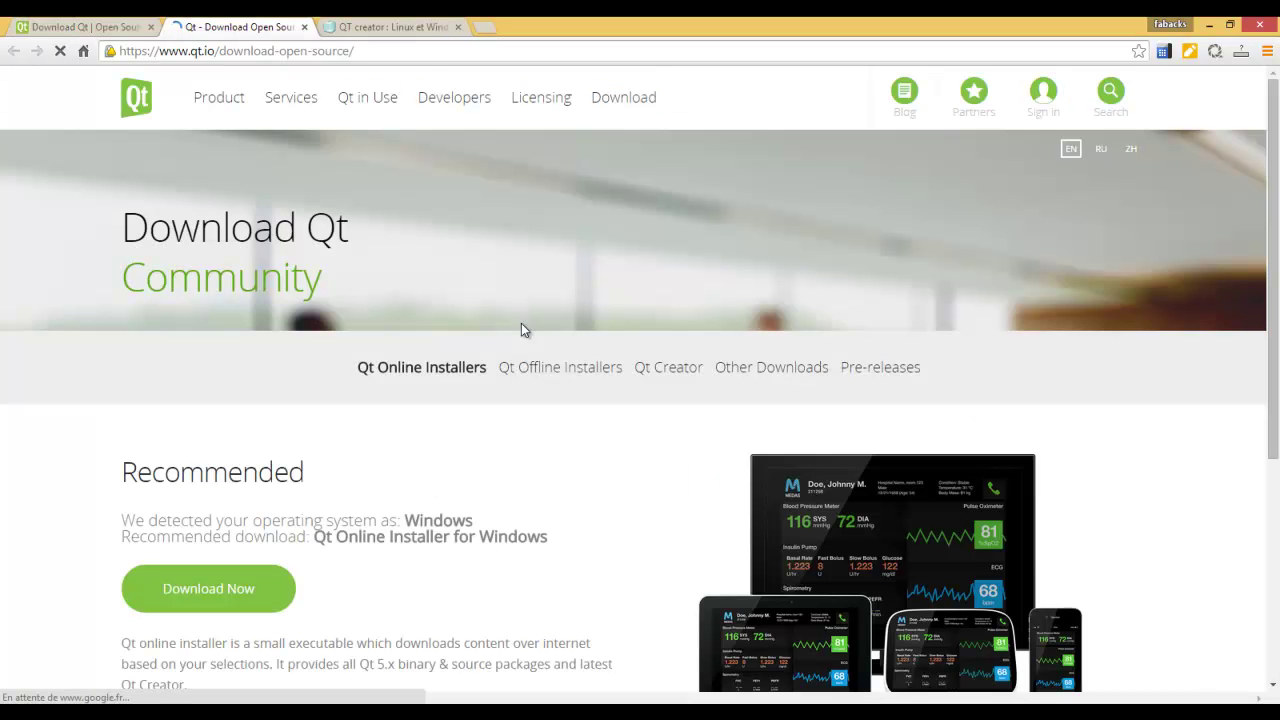
Examine the Qt 5.4.0 offline installers offered for Linux, OS X and Windows hosts.
{"action": "scroll", "coordinate": [375, 552], "scroll_direction": "down", "scroll_amount": 3}
{"action": "scroll", "coordinate": [395, 470], "scroll_direction": "up", "scroll_amount": 3}
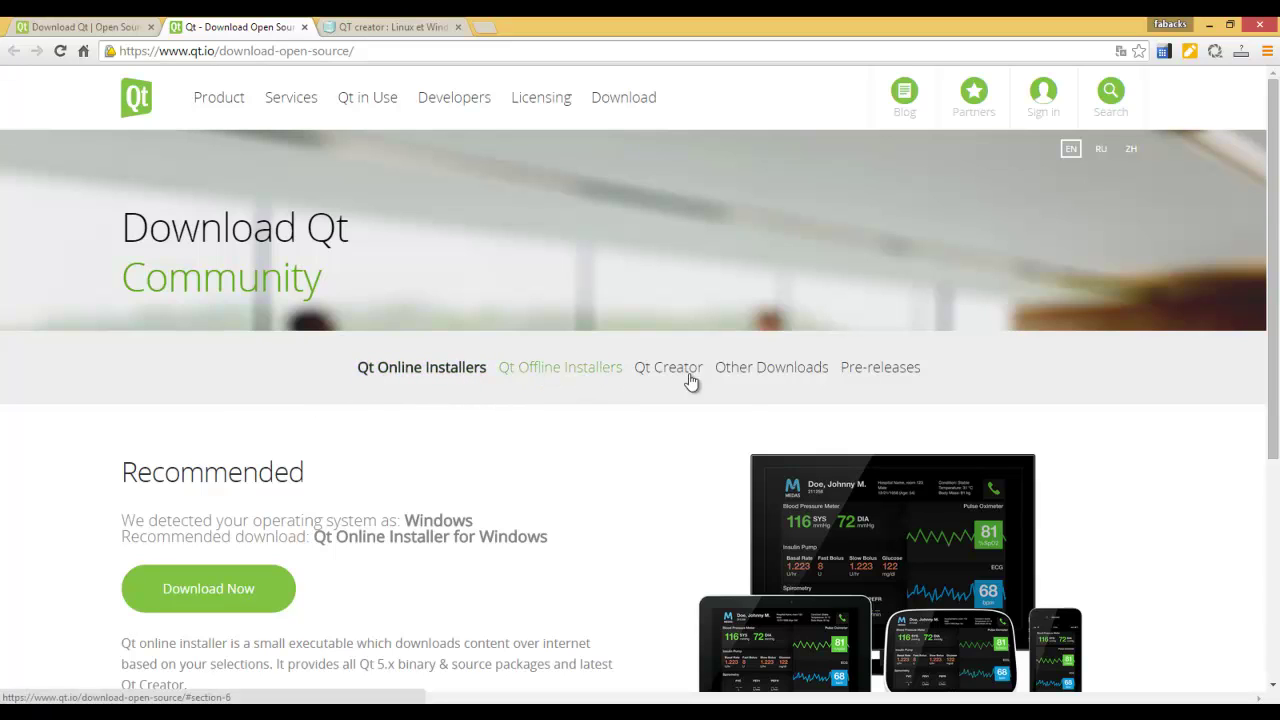
{"action": "left_click", "coordinate": [523, 377]}
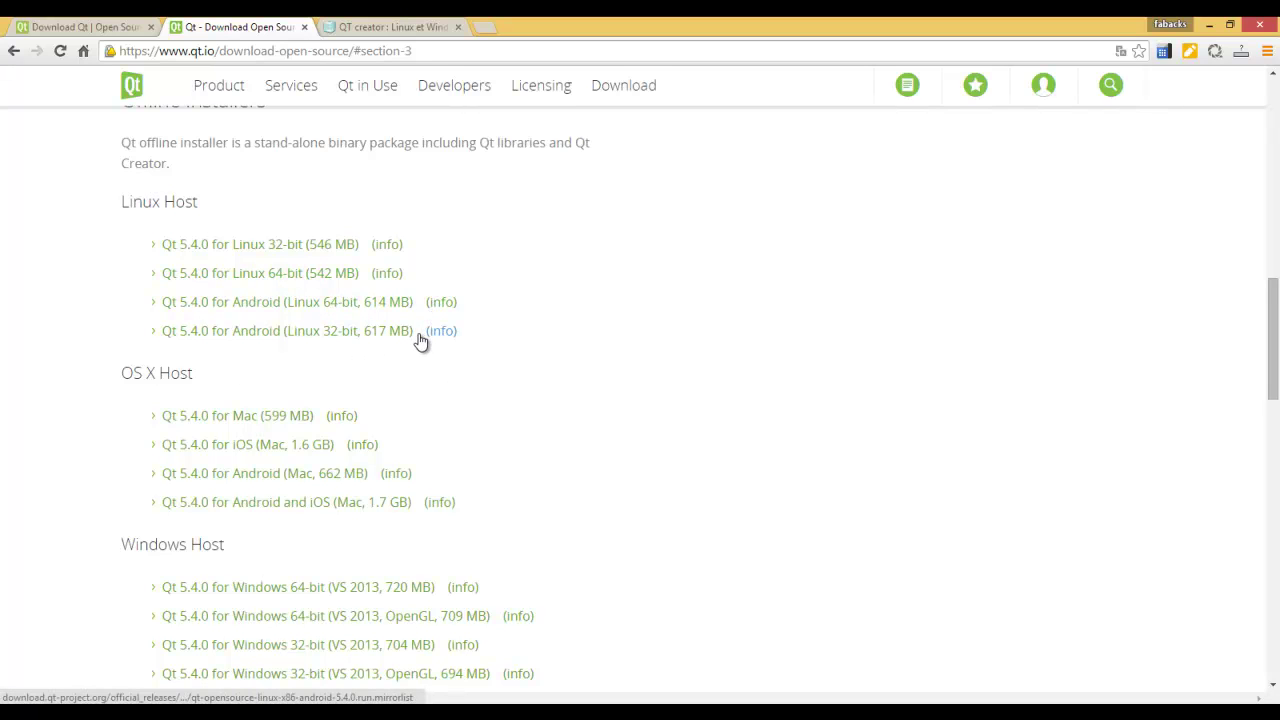
{"action": "scroll", "coordinate": [424, 341], "scroll_direction": "down", "scroll_amount": 3}
{"action": "scroll", "coordinate": [428, 339], "scroll_direction": "down", "scroll_amount": 1}
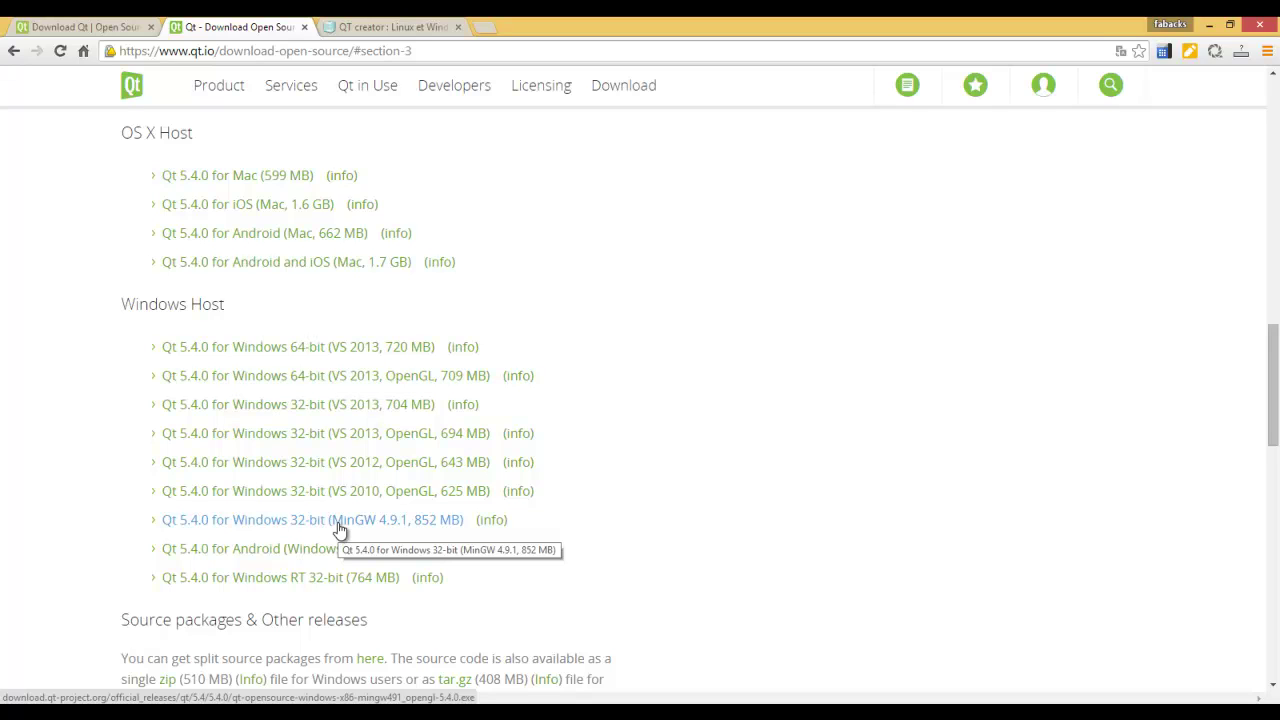
Go to the Qt Online Installers section and download the Qt Online Installer for Windows.
{"action": "scroll", "coordinate": [400, 386], "scroll_direction": "up", "scroll_amount": 10}
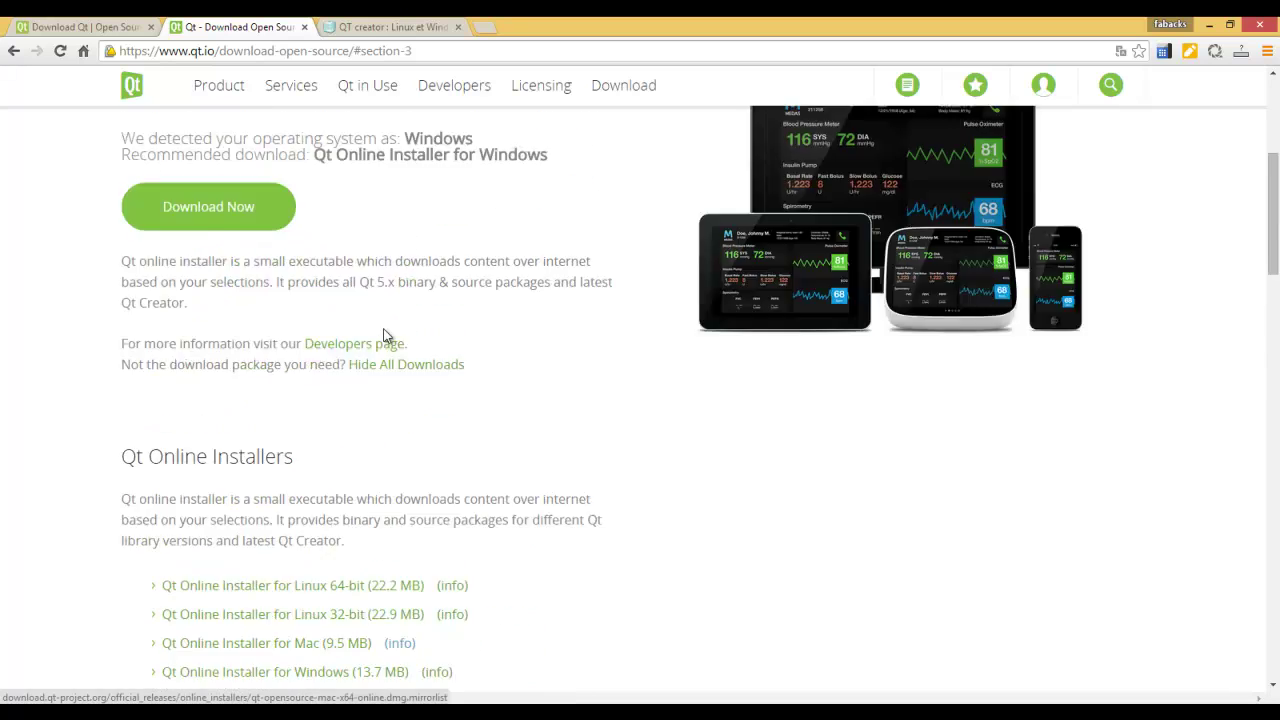
{"action": "scroll", "coordinate": [386, 336], "scroll_direction": "up", "scroll_amount": 5}
{"action": "left_click", "coordinate": [423, 366]}
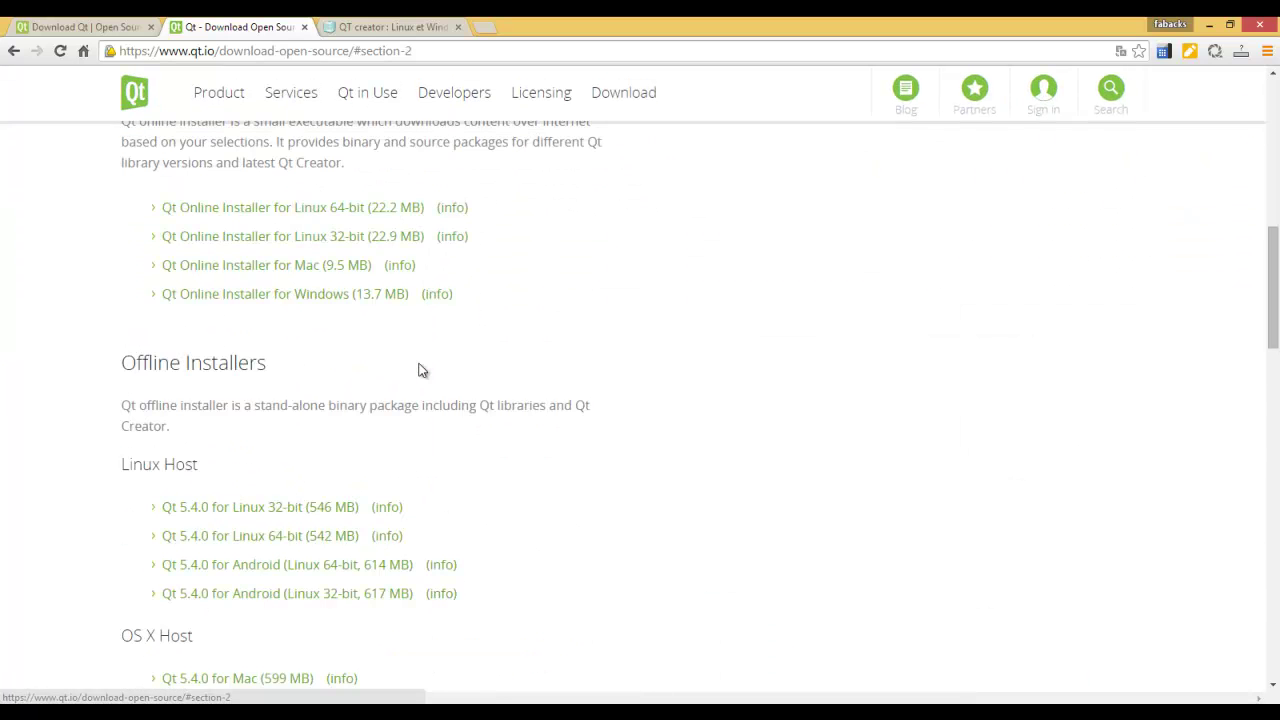
{"action": "scroll", "coordinate": [419, 370], "scroll_direction": "up", "scroll_amount": 2}
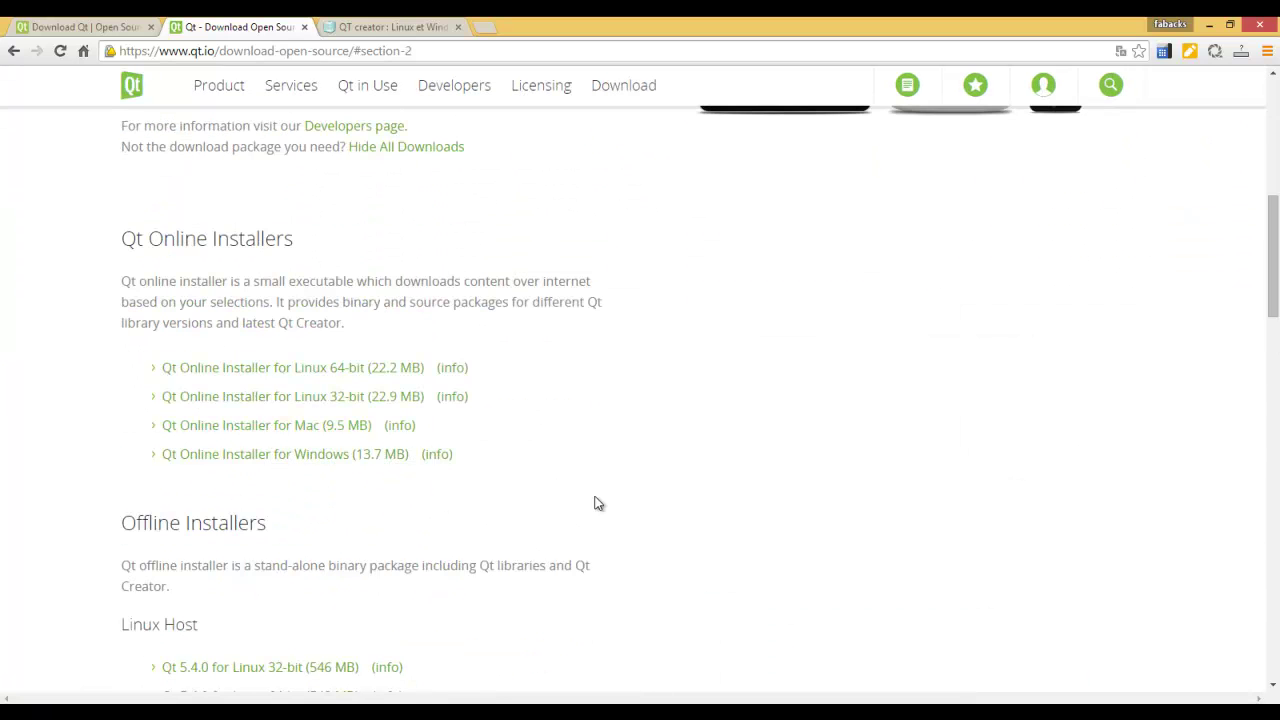
{"action": "left_click_drag", "start_coordinate": [130, 249], "coordinate": [320, 240]}
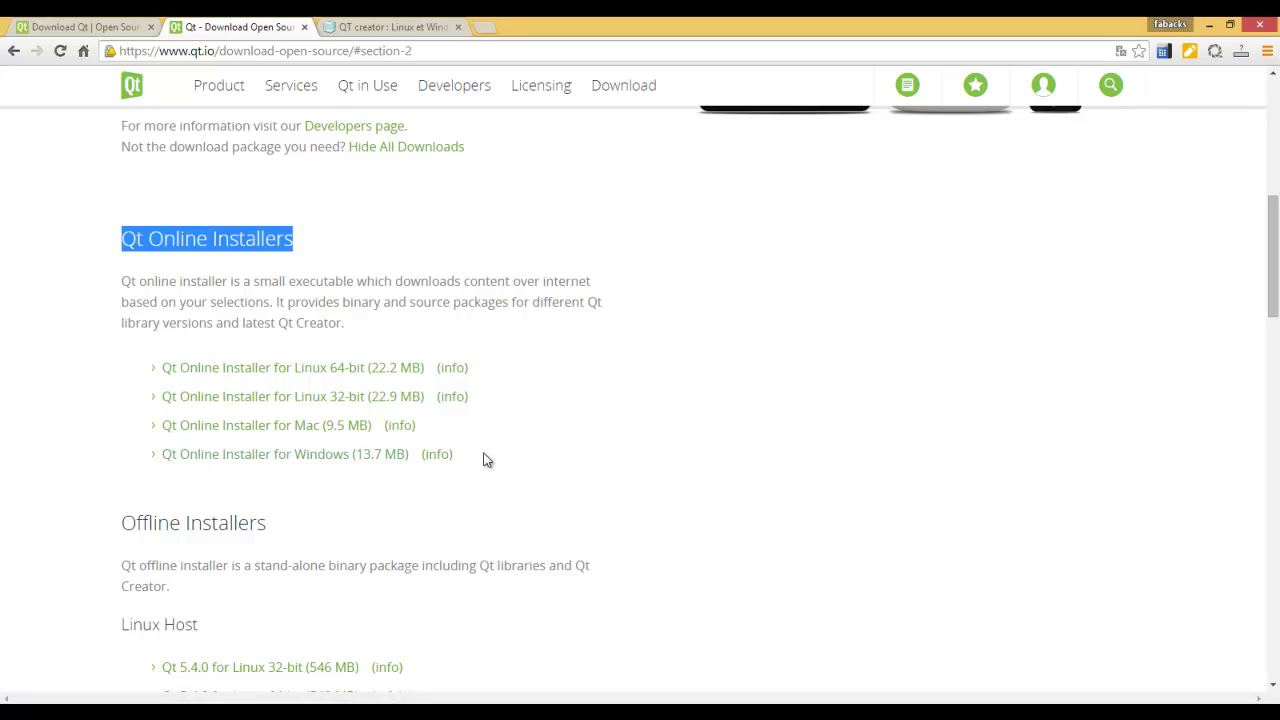
{"action": "left_click", "coordinate": [329, 456]}
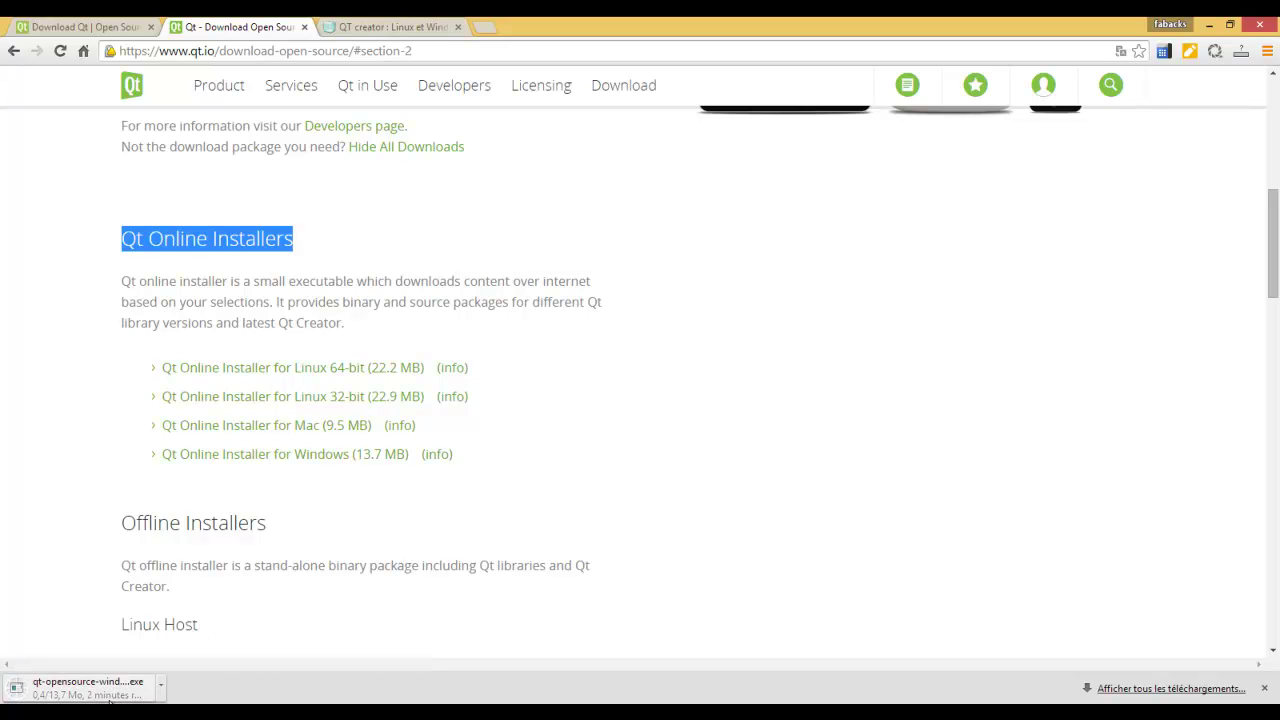
Review the offline Windows Host packages and the standalone Qt Creator section on the download page.
{"action": "scroll", "coordinate": [213, 578], "scroll_direction": "down", "scroll_amount": 2}
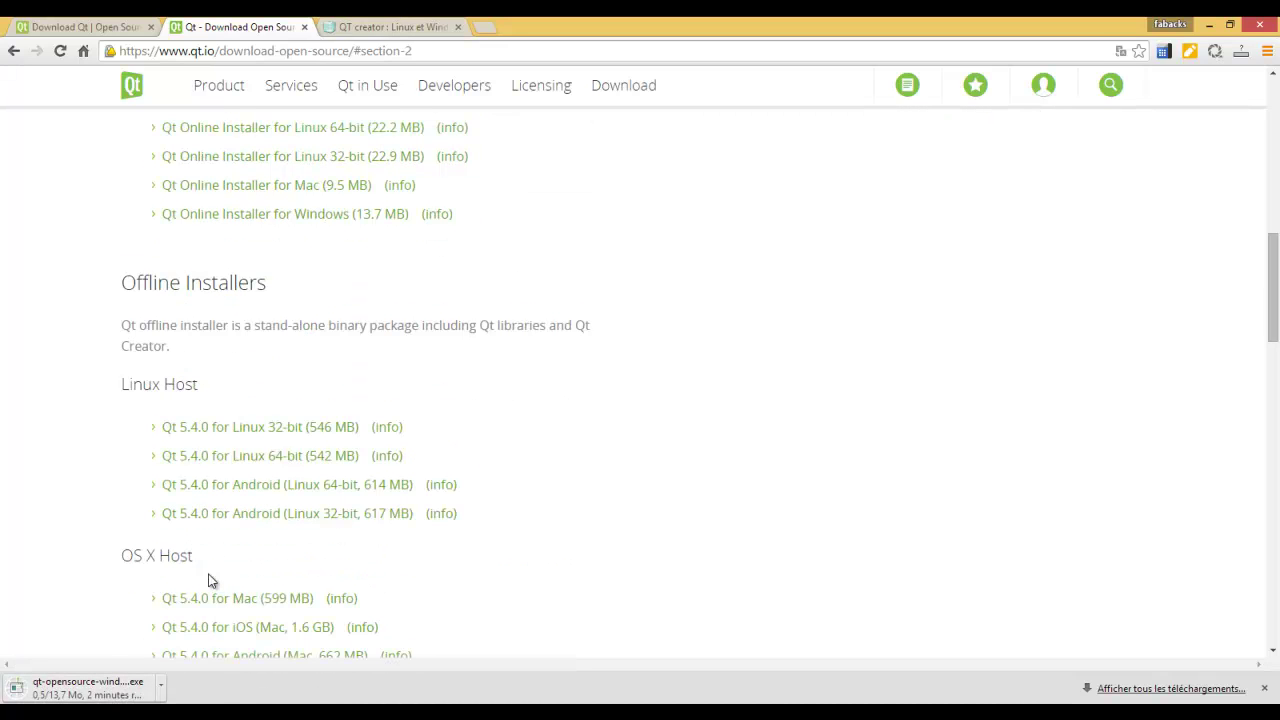
{"action": "scroll", "coordinate": [240, 578], "scroll_direction": "down", "scroll_amount": 7}
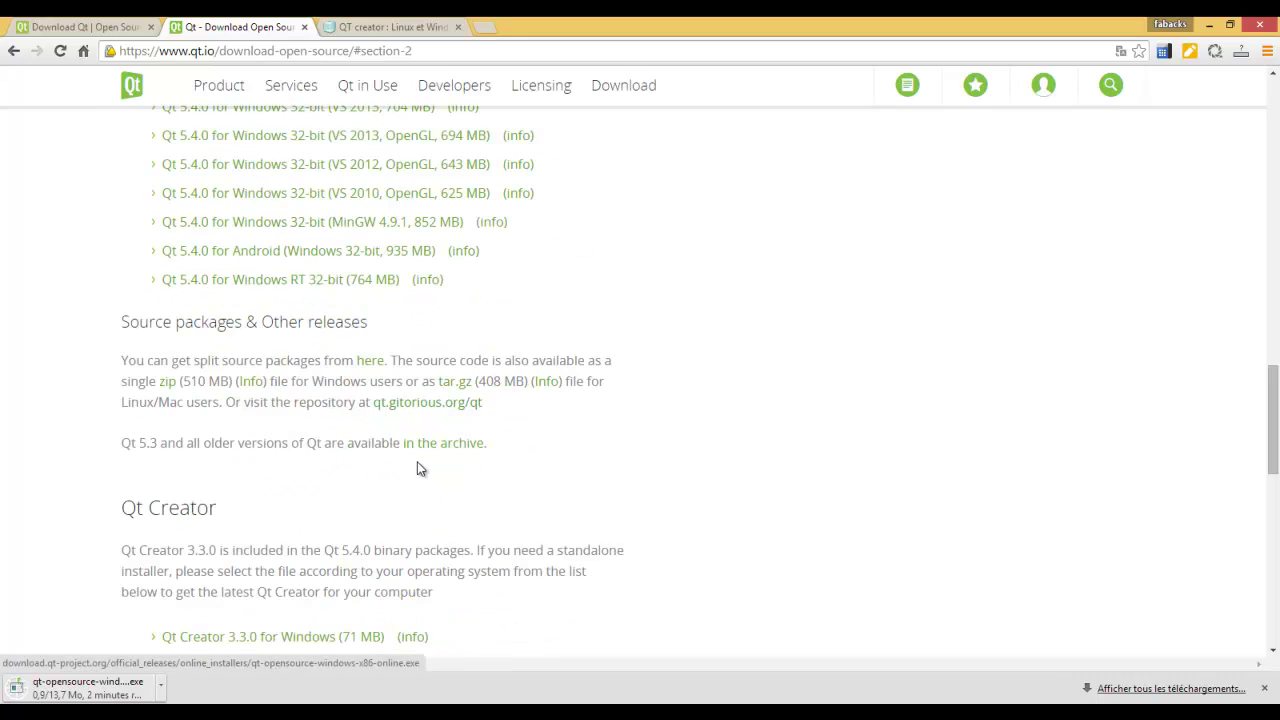
{"action": "scroll", "coordinate": [418, 462], "scroll_direction": "up", "scroll_amount": 3}
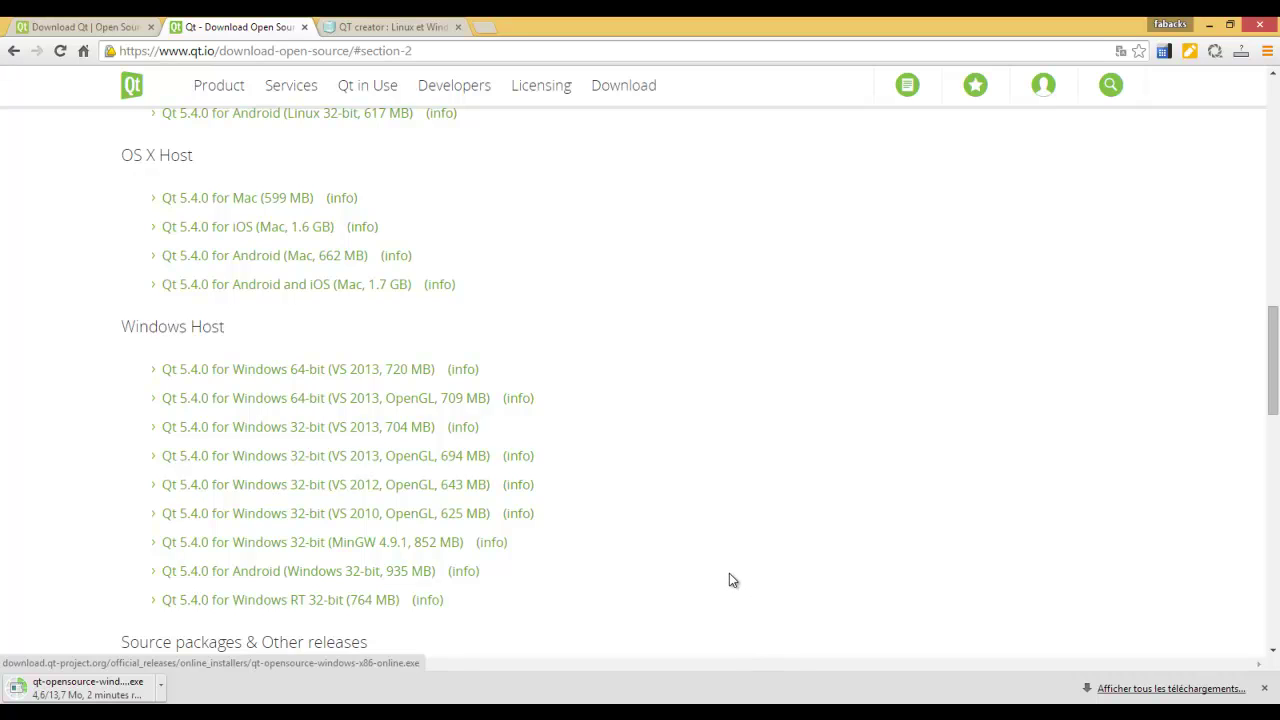
Run the downloaded qt-opensource-windows-x86-1.6.0-7-online.exe, start its meta information retrieval and quit the installer.
{"action": "key", "text": "ctrl+j"}
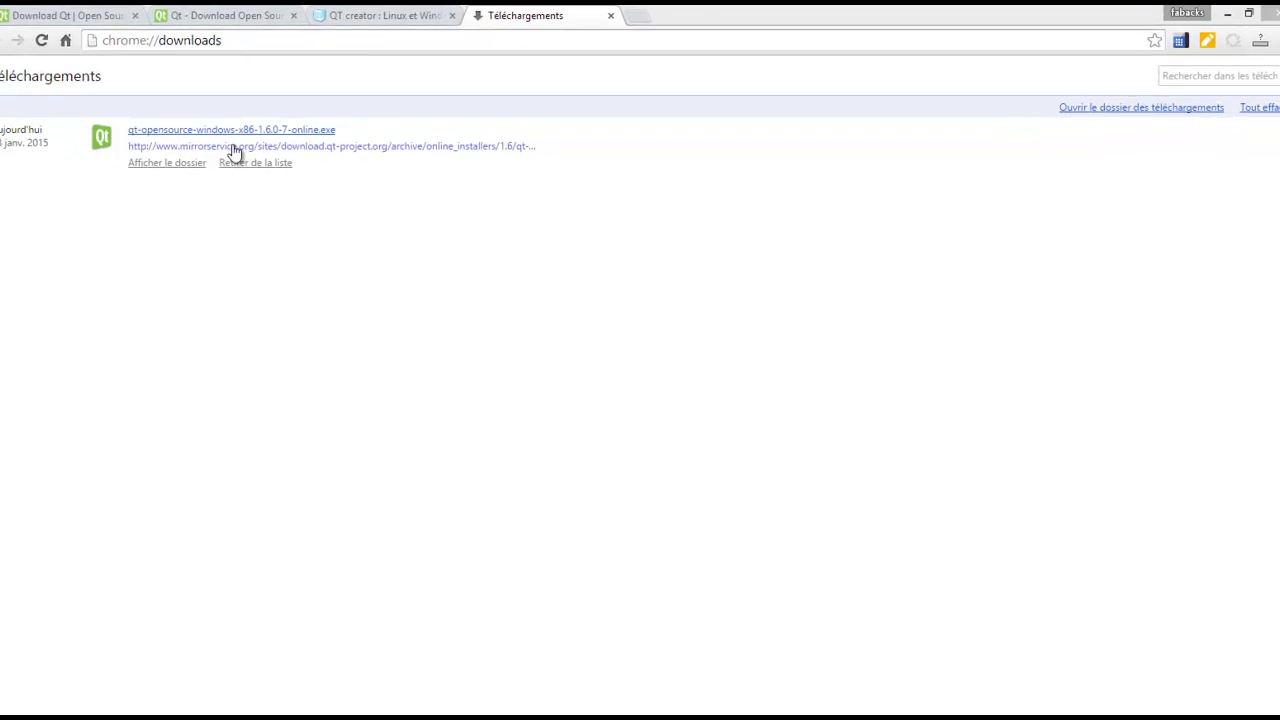
{"action": "left_click", "coordinate": [228, 130]}
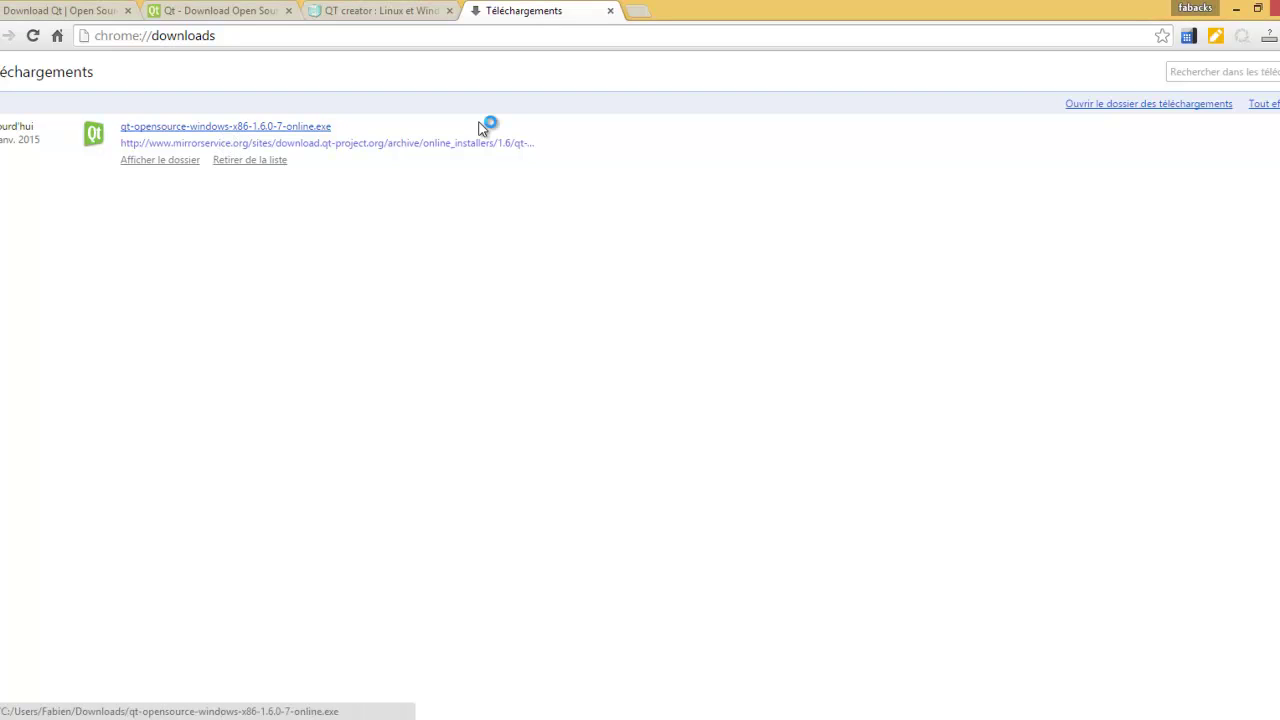
{"action": "left_click", "coordinate": [750, 474]}
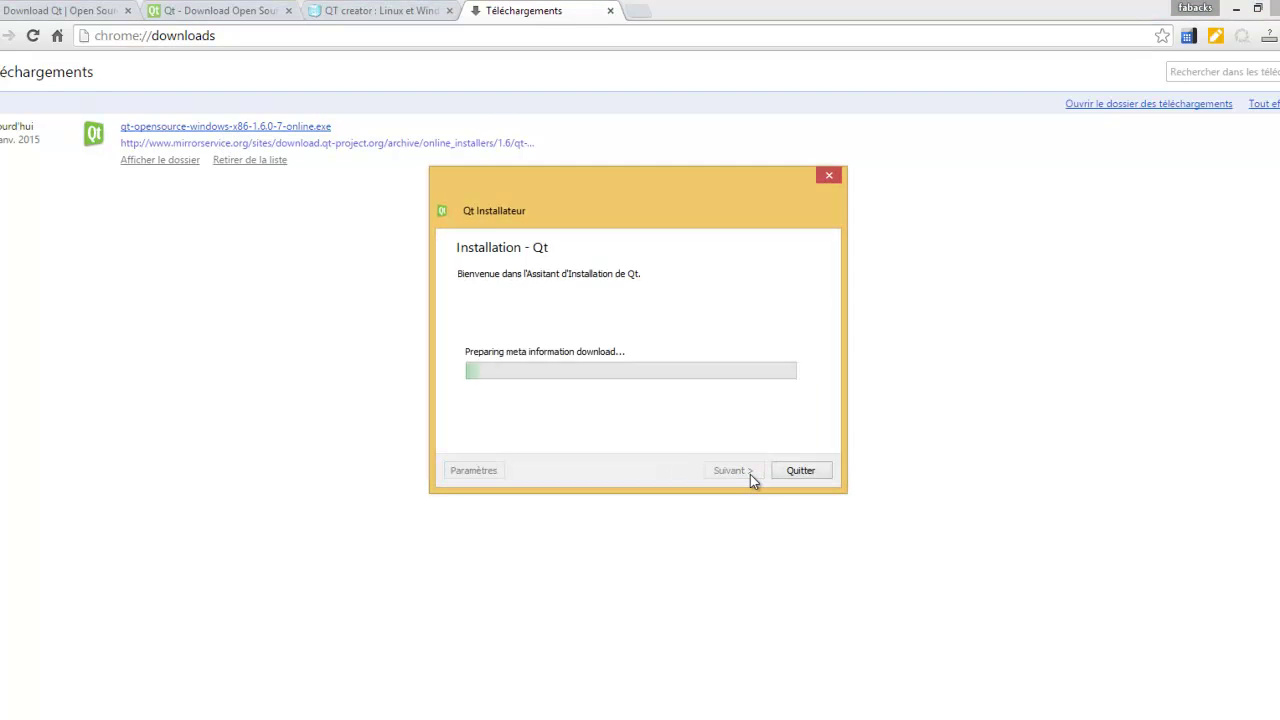
{"action": "mouse_move", "coordinate": [608, 719]}
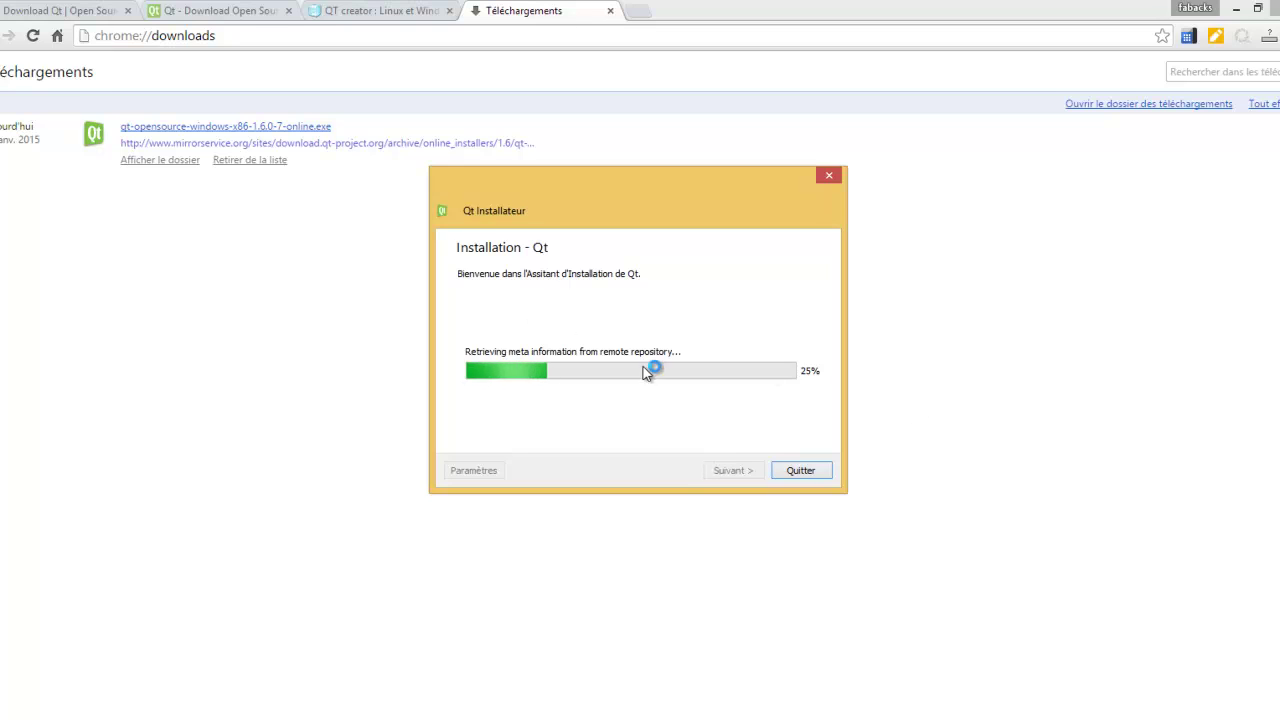
{"action": "left_click", "coordinate": [806, 471]}
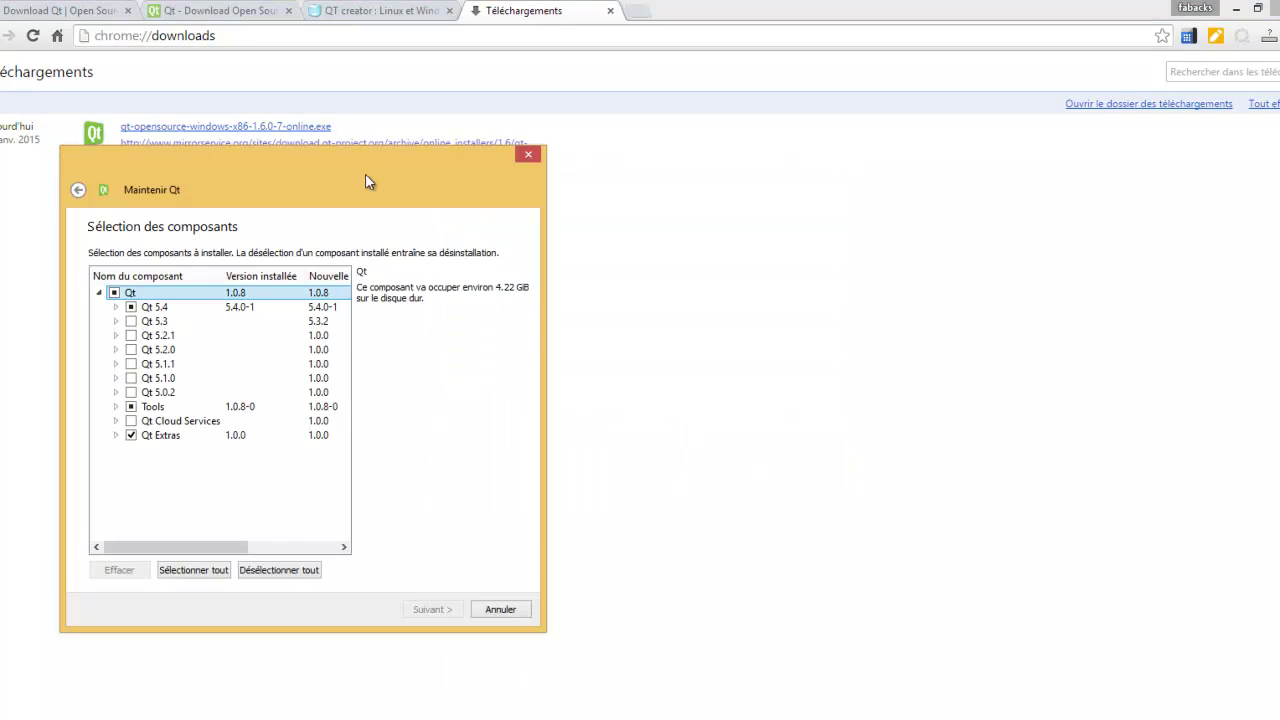
Expand Qt 5.4 in the component list, show the MinGW 4.9.1 details and widen the component name column to read full names.
{"action": "left_click_drag", "start_coordinate": [365, 181], "coordinate": [669, 140]}
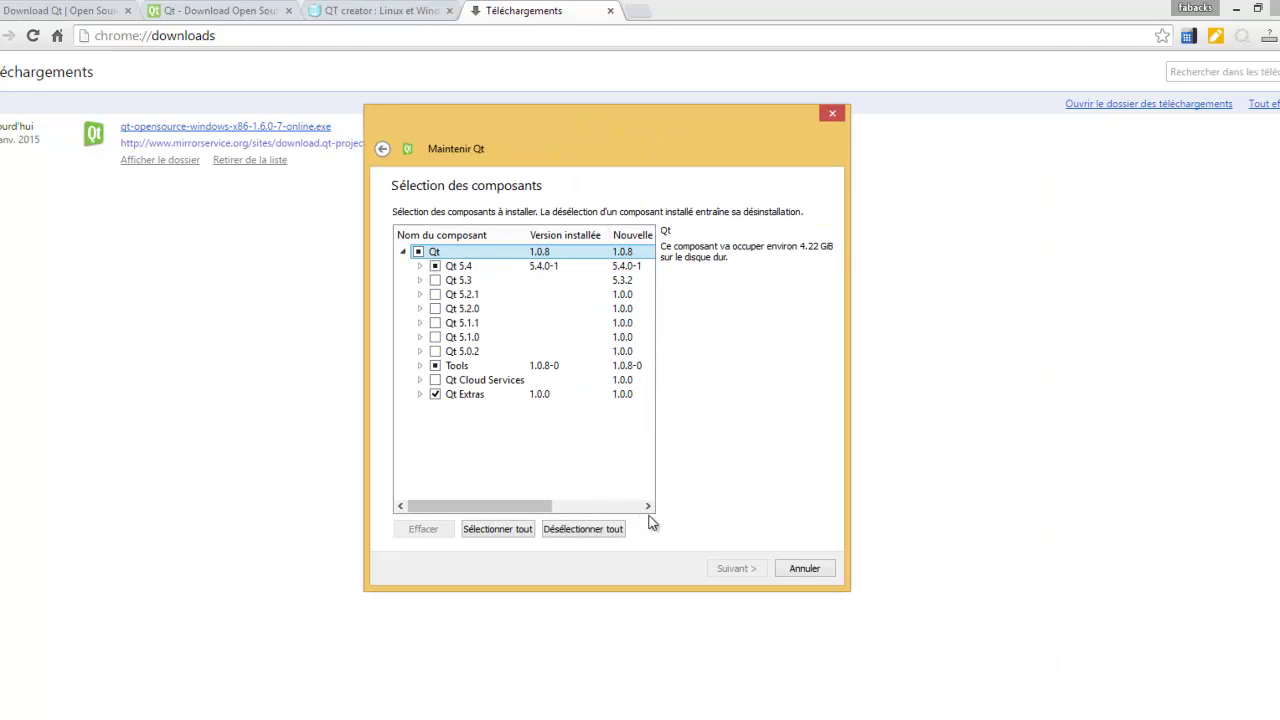
{"action": "mouse_move", "coordinate": [507, 505]}
{"action": "left_mouse_down"}
{"action": "mouse_move", "coordinate": [527, 505]}
{"action": "mouse_move", "coordinate": [507, 505]}
{"action": "left_mouse_up"}
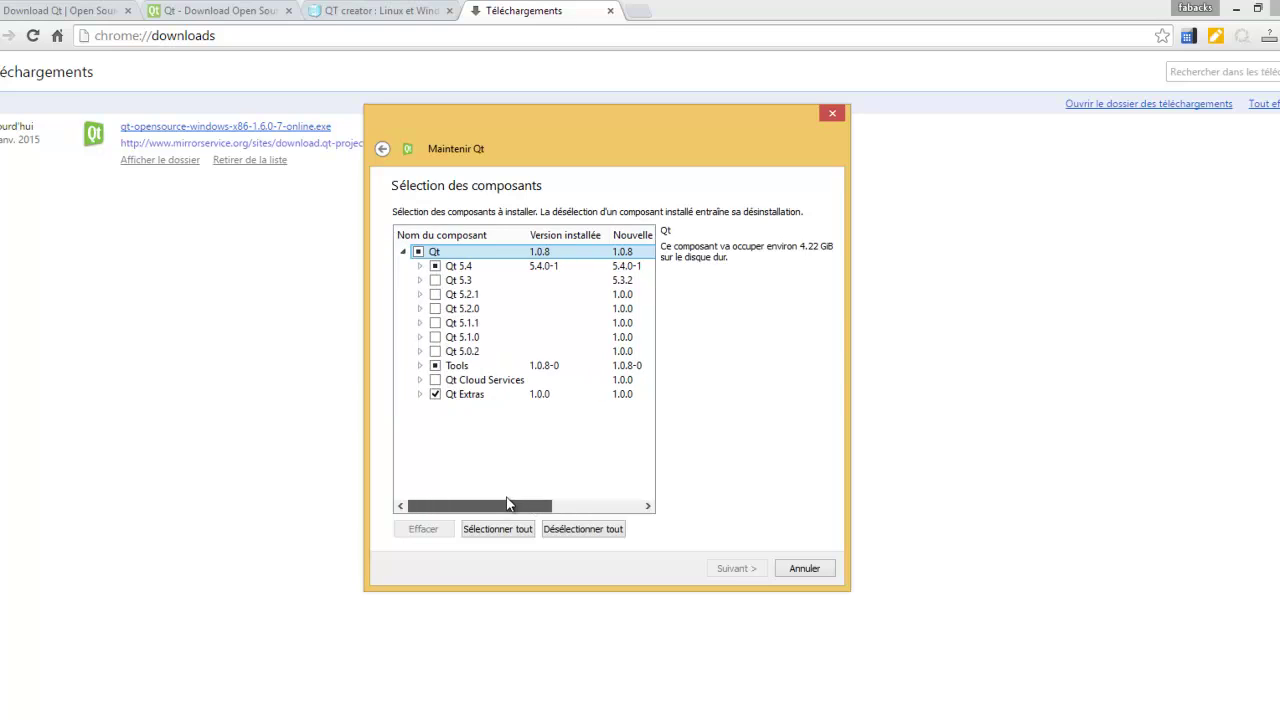
{"action": "left_click", "coordinate": [420, 266]}
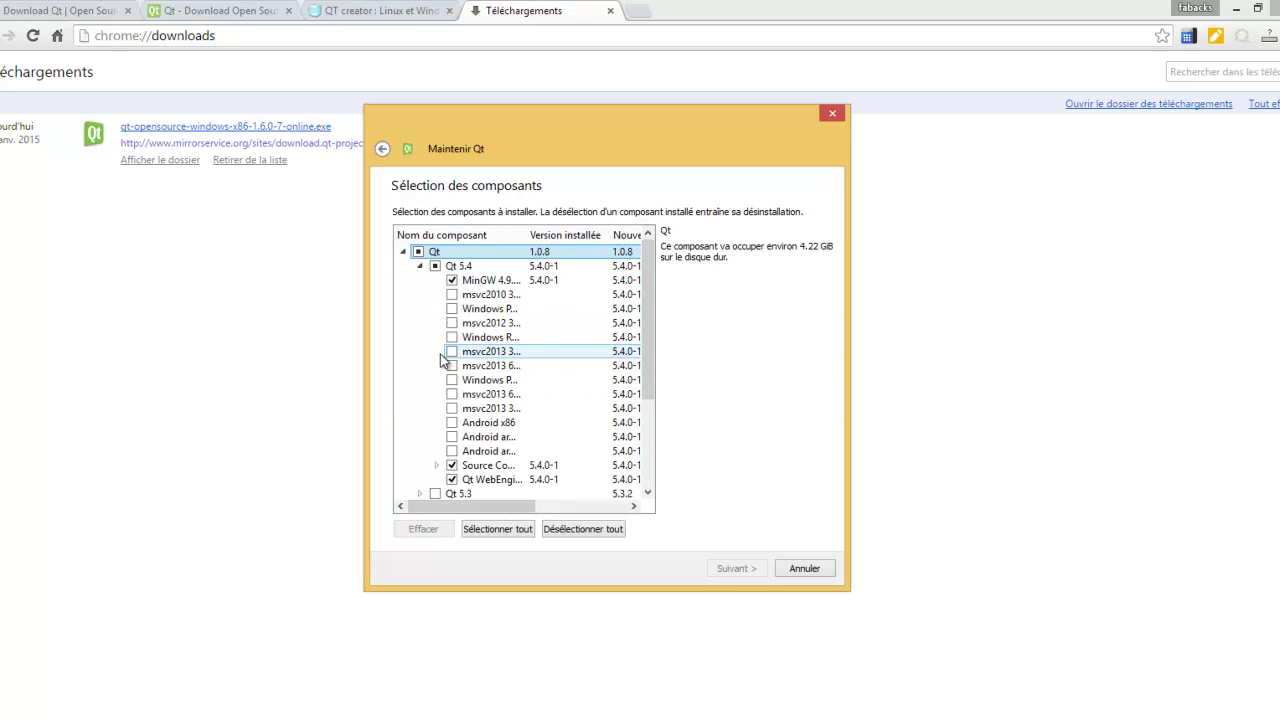
{"action": "mouse_move", "coordinate": [651, 257]}
{"action": "left_mouse_down"}
{"action": "mouse_move", "coordinate": [651, 274]}
{"action": "mouse_move", "coordinate": [652, 257]}
{"action": "left_mouse_up"}
{"action": "left_click", "coordinate": [474, 282]}
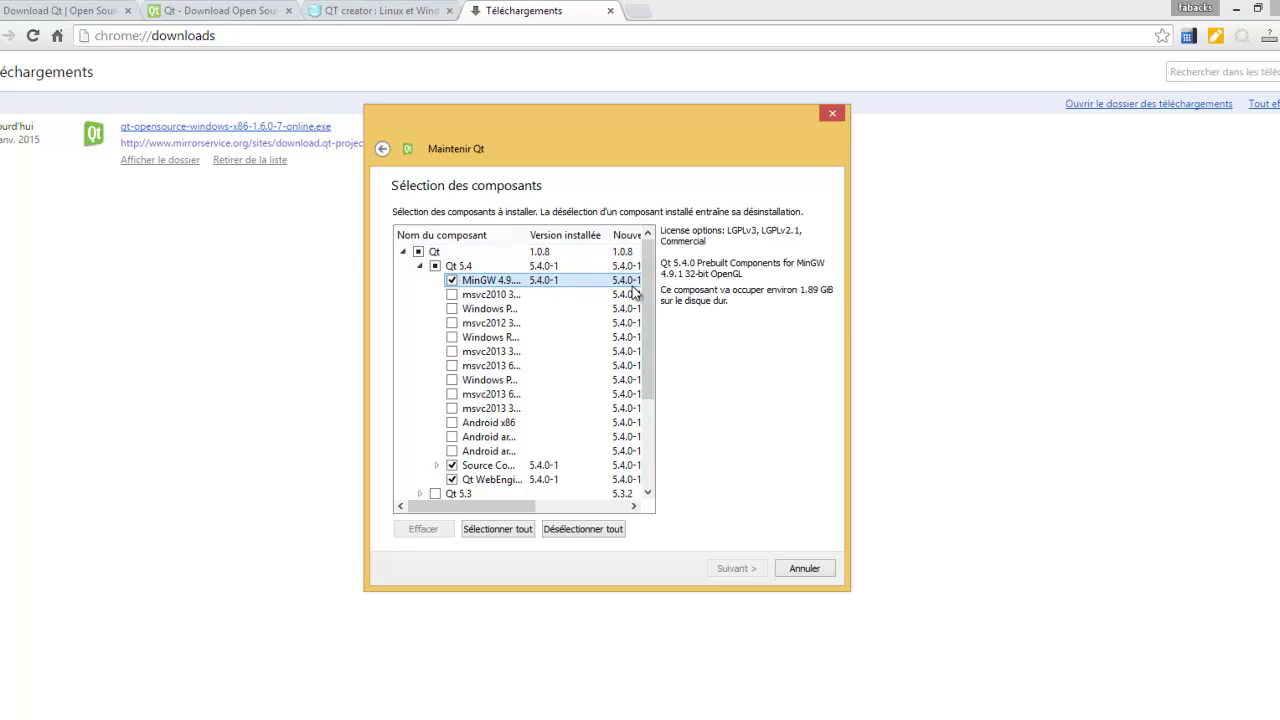
{"action": "left_click_drag", "start_coordinate": [651, 283], "coordinate": [651, 310]}
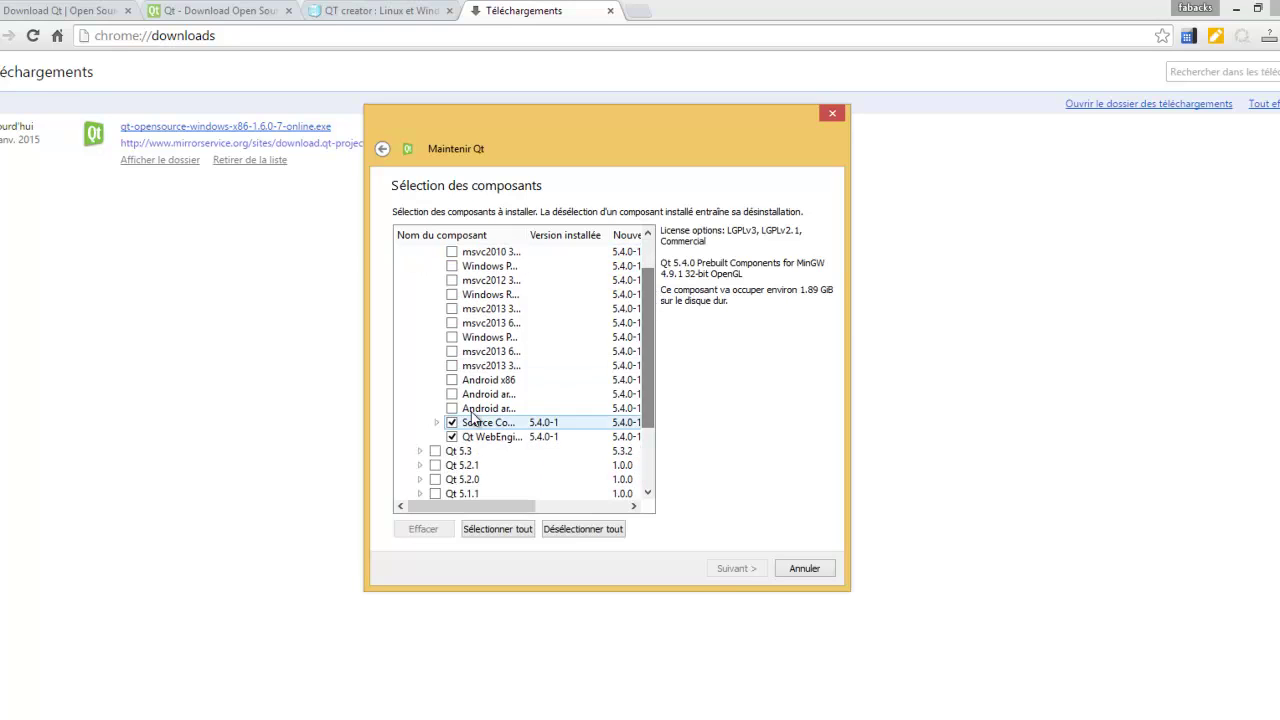
{"action": "left_click_drag", "start_coordinate": [527, 236], "coordinate": [607, 237]}
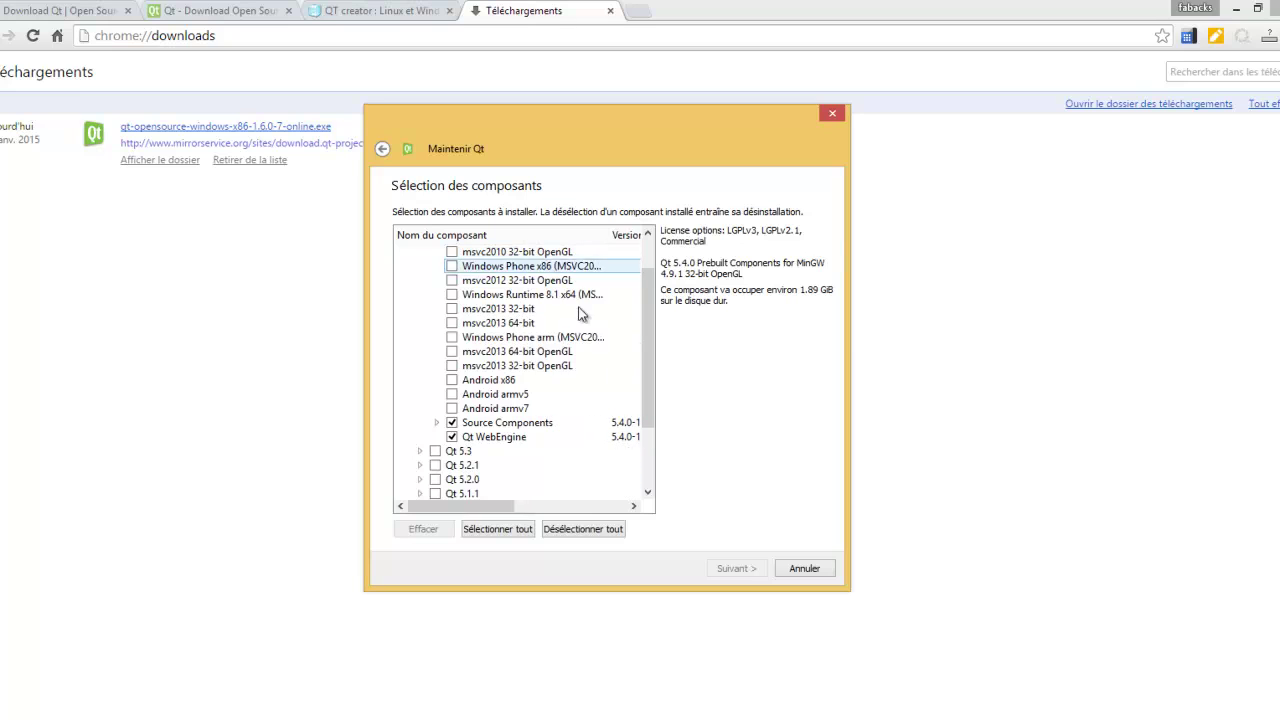
Show the description of the Qt WebEngine component under Qt 5.4, keeping it selected for installation.
{"action": "left_click", "coordinate": [455, 437]}
{"action": "left_click", "coordinate": [463, 438]}
{"action": "left_click_drag", "start_coordinate": [649, 368], "coordinate": [658, 320]}
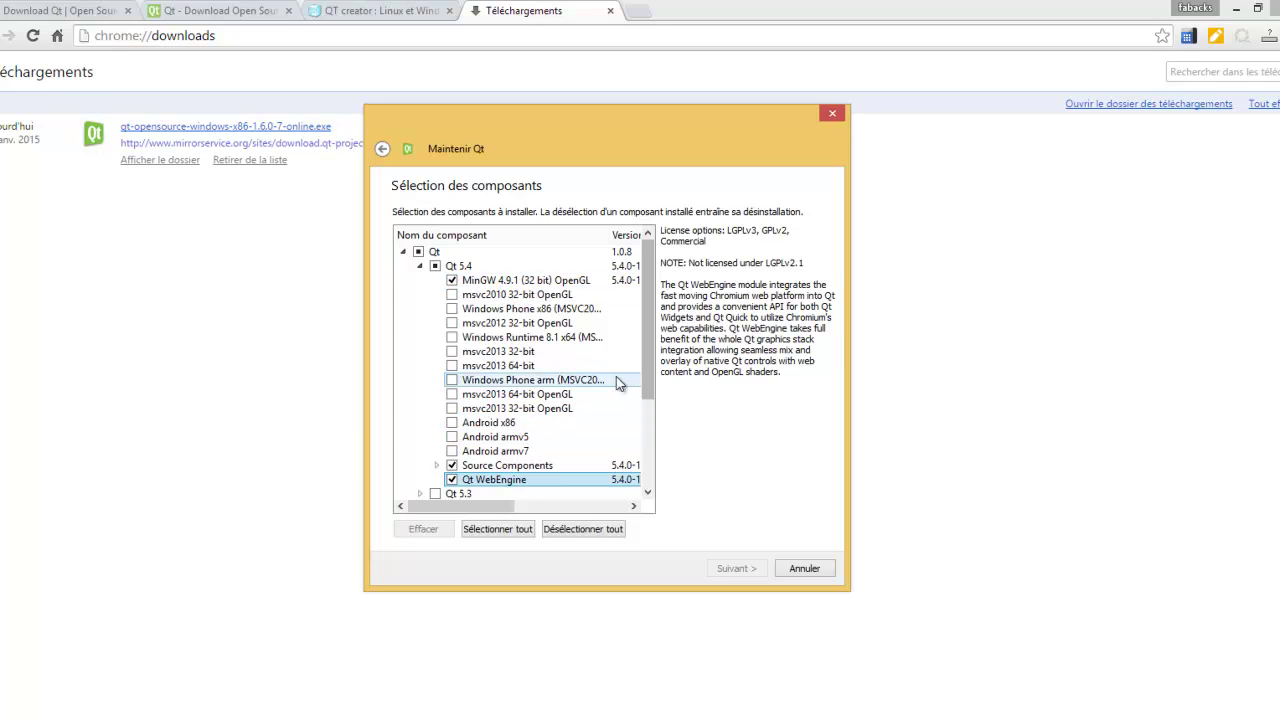
Examine the descriptions of the msvc2010 and msvc2013 32-bit and 64-bit builds under Qt 5.4.
{"action": "left_click", "coordinate": [490, 296]}
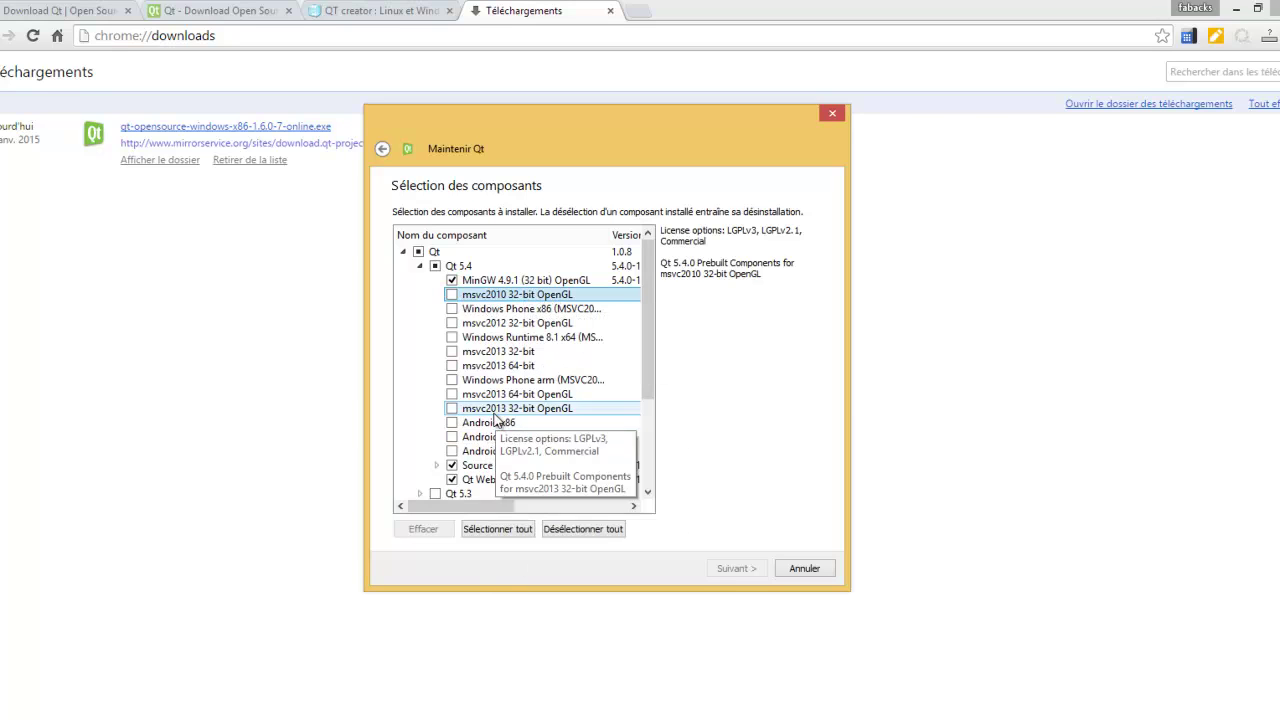
{"action": "left_click", "coordinate": [522, 395]}
{"action": "left_click", "coordinate": [520, 352]}
{"action": "left_click", "coordinate": [524, 366]}
{"action": "left_click", "coordinate": [570, 394]}
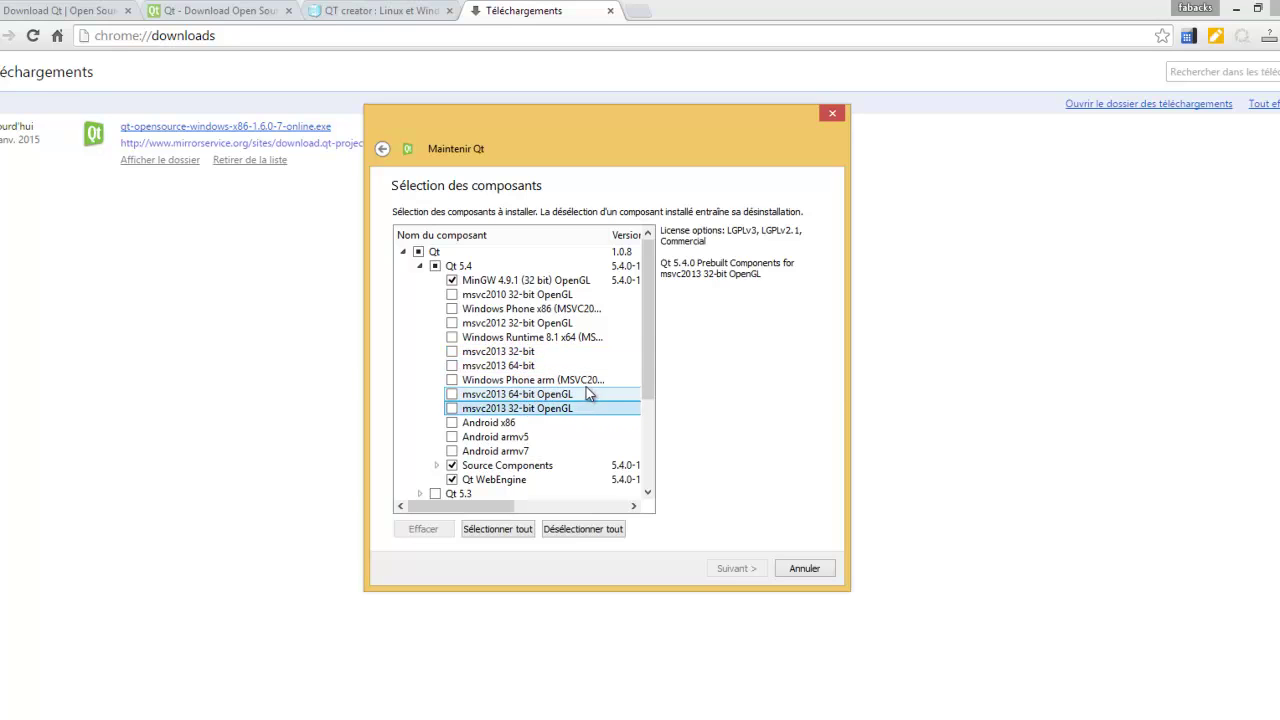
{"action": "left_click", "coordinate": [557, 366]}
{"action": "left_click", "coordinate": [555, 355]}
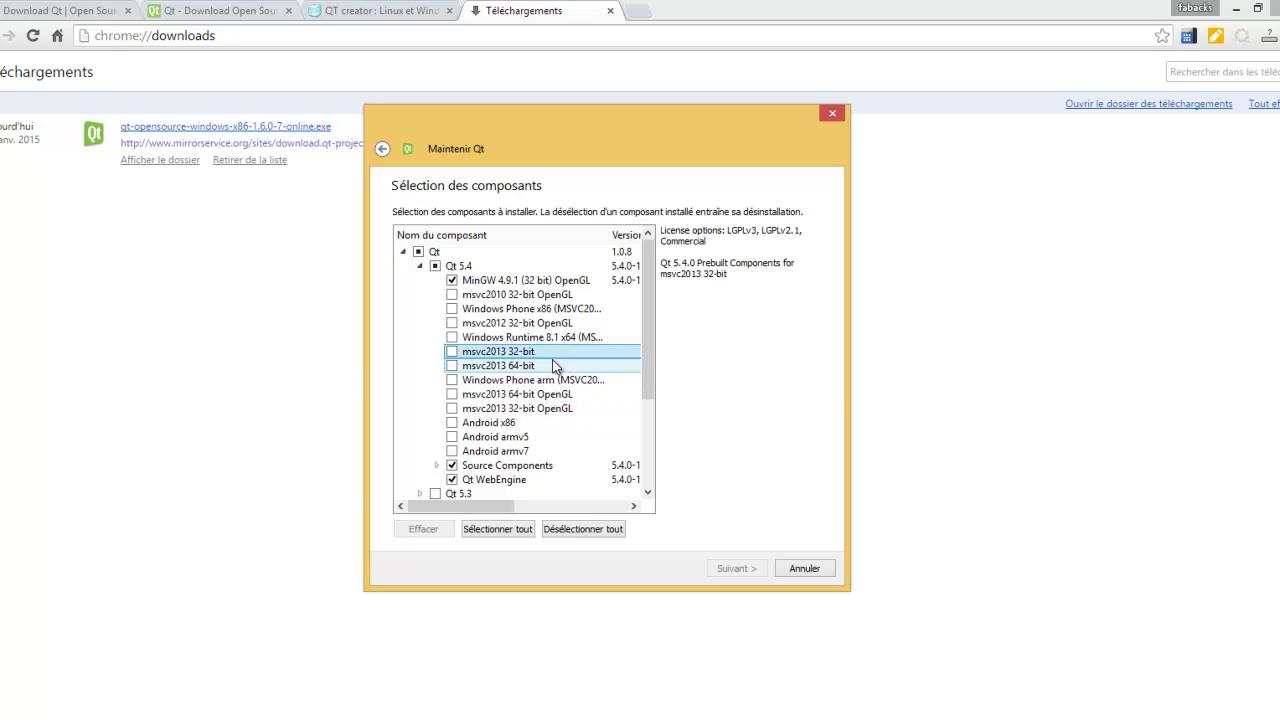
Expand Tools to inspect the MinGW 4.9.1 toolchain and compare it with the MinGW entry under Qt 5.4.
{"action": "left_click", "coordinate": [419, 267]}
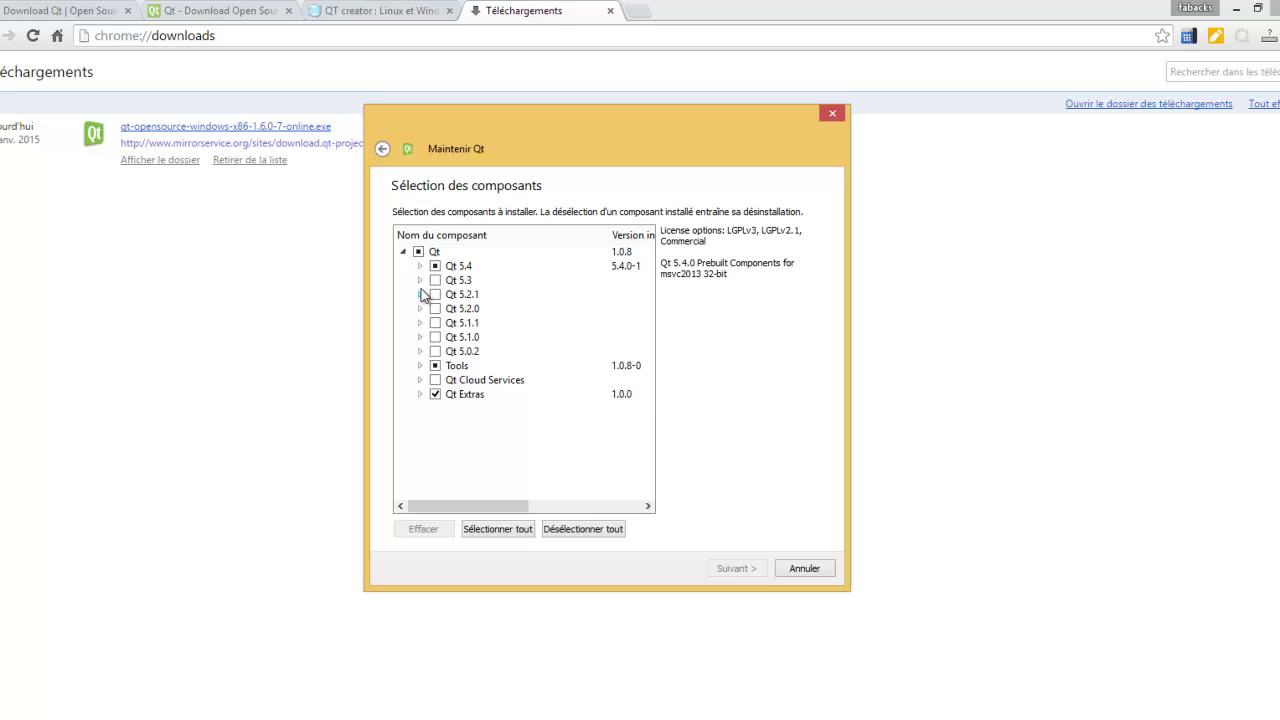
{"action": "left_click", "coordinate": [420, 365]}
{"action": "left_click", "coordinate": [495, 408]}
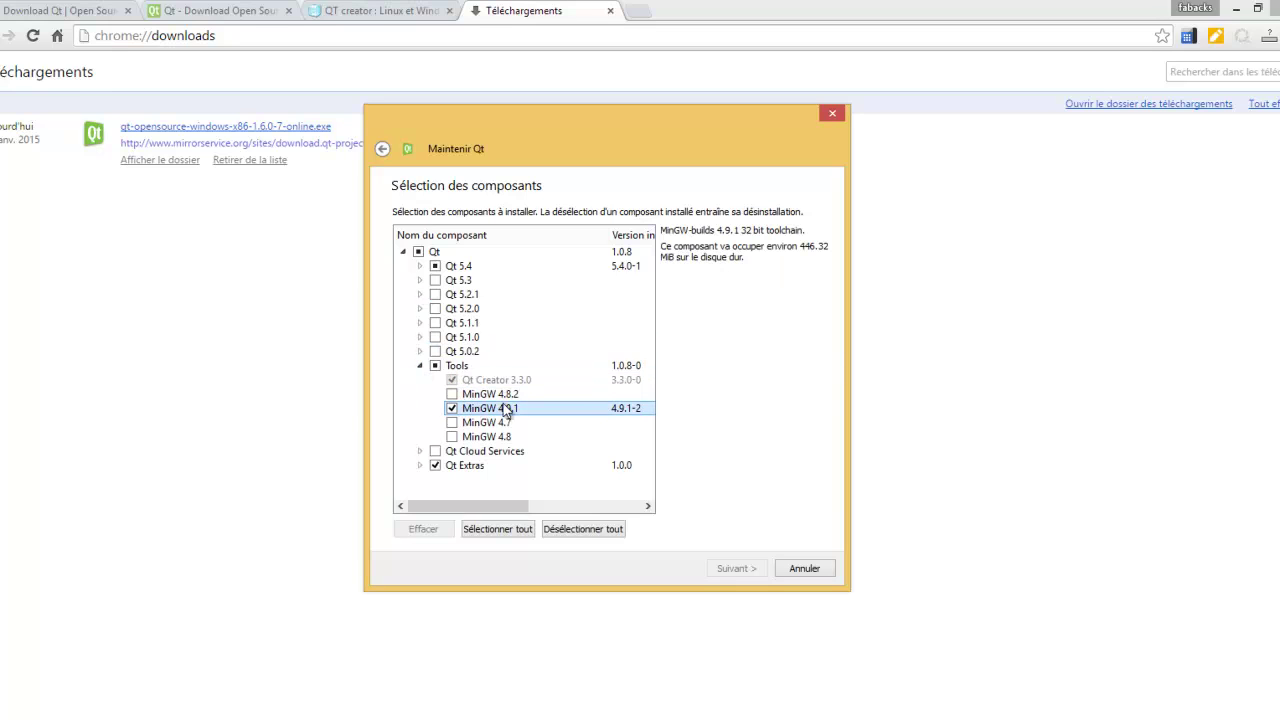
{"action": "left_click", "coordinate": [556, 410]}
{"action": "left_click", "coordinate": [420, 265]}
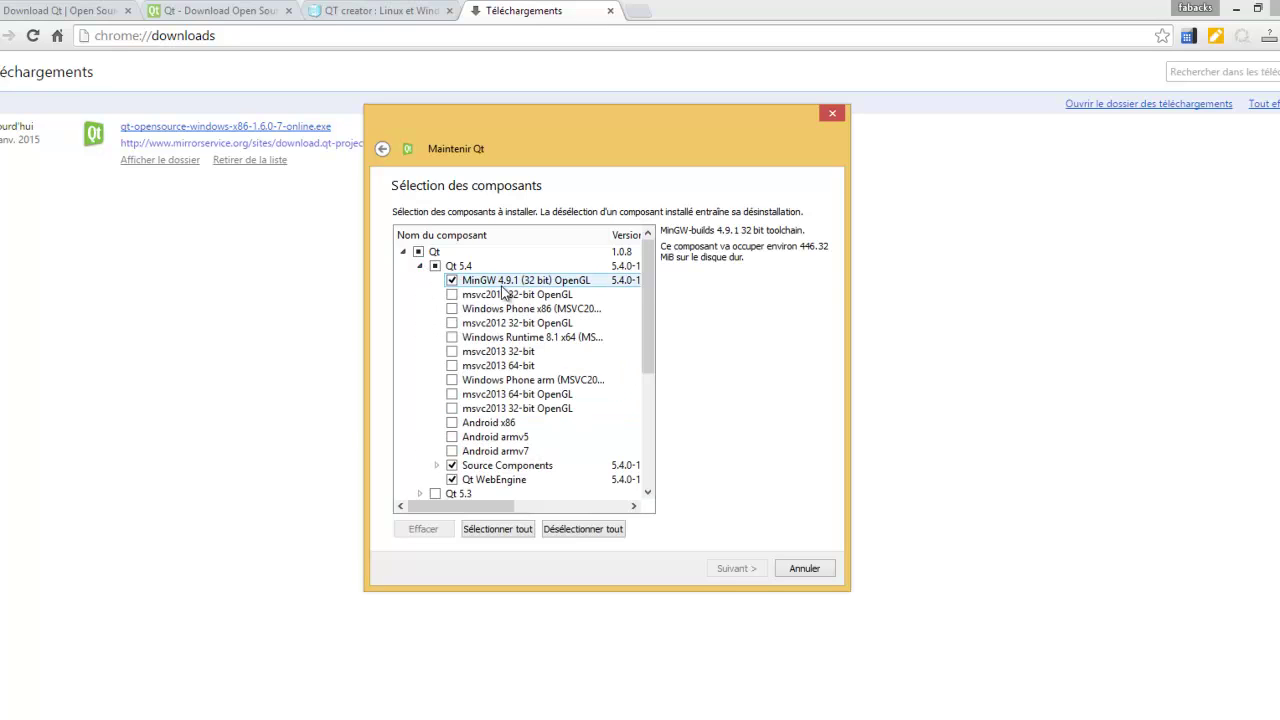
{"action": "left_click", "coordinate": [421, 266]}
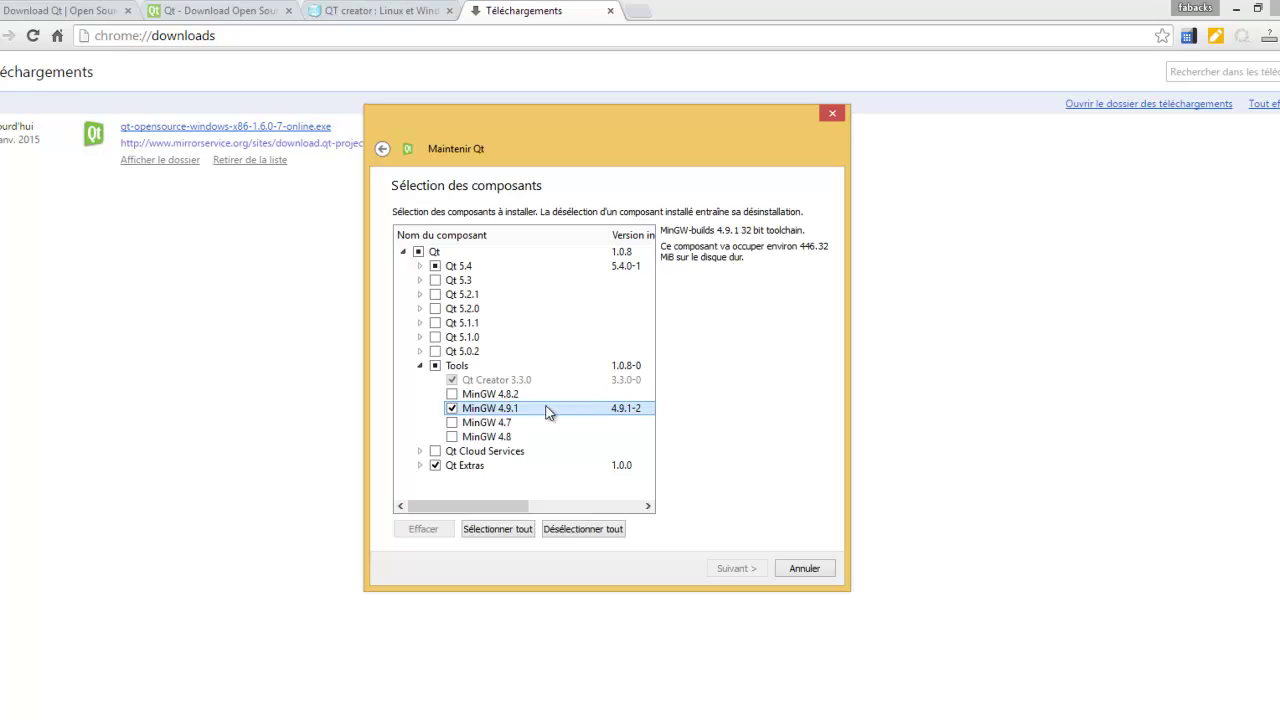
Collapse Tools and inspect the contents of Qt Cloud Services and Qt Extras.
{"action": "left_click", "coordinate": [431, 369]}
{"action": "left_click", "coordinate": [421, 366]}
{"action": "left_click", "coordinate": [420, 380]}
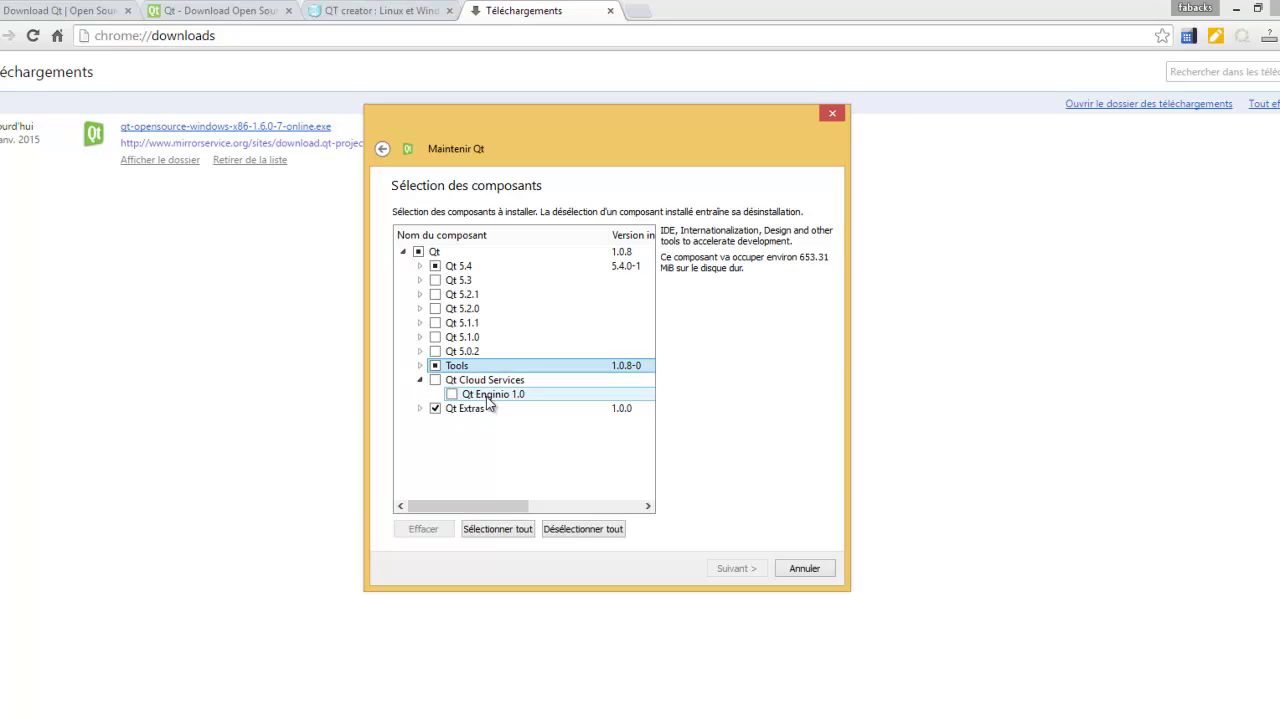
{"action": "left_click", "coordinate": [420, 380]}
{"action": "left_click", "coordinate": [421, 396]}
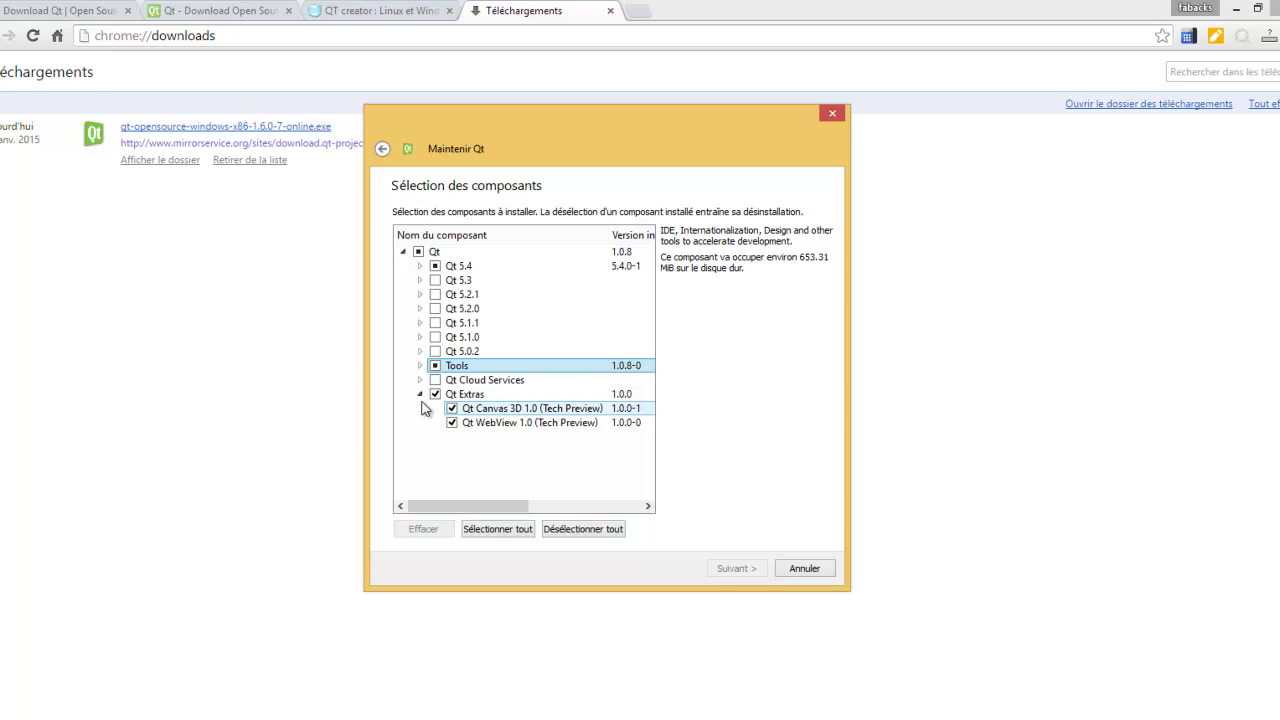
{"action": "left_click", "coordinate": [432, 397]}
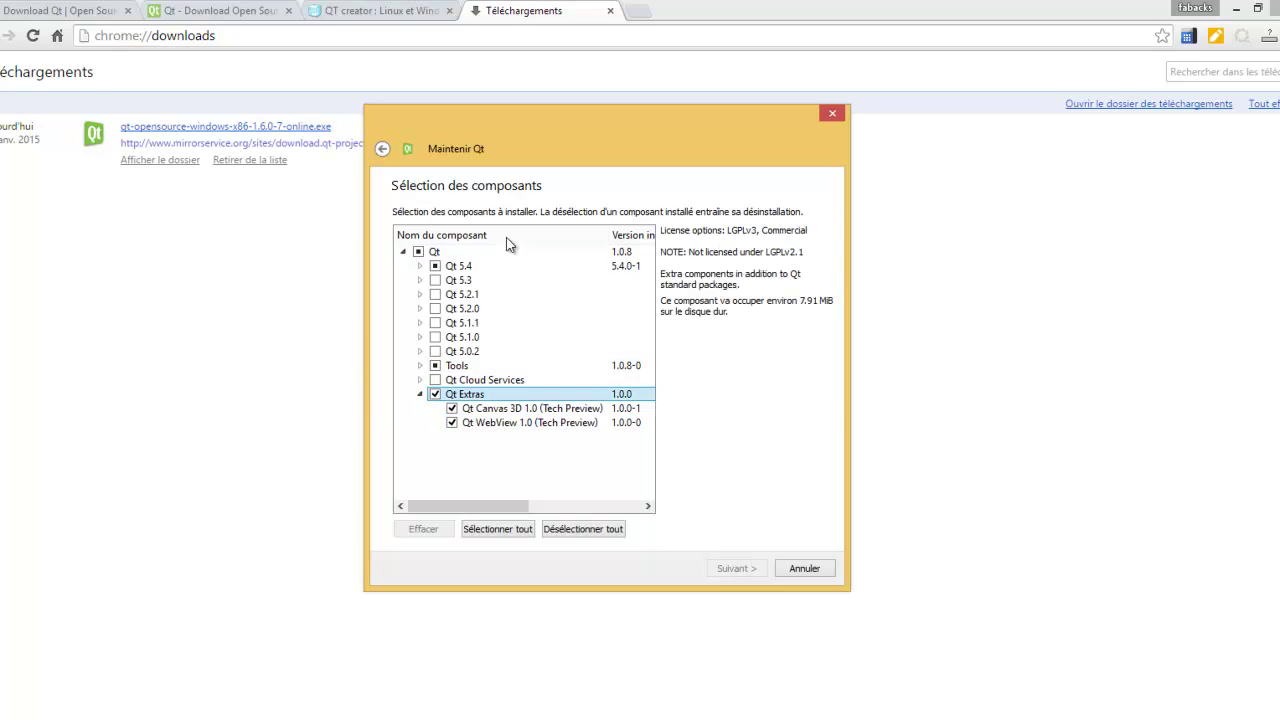
{"action": "left_click", "coordinate": [420, 396]}
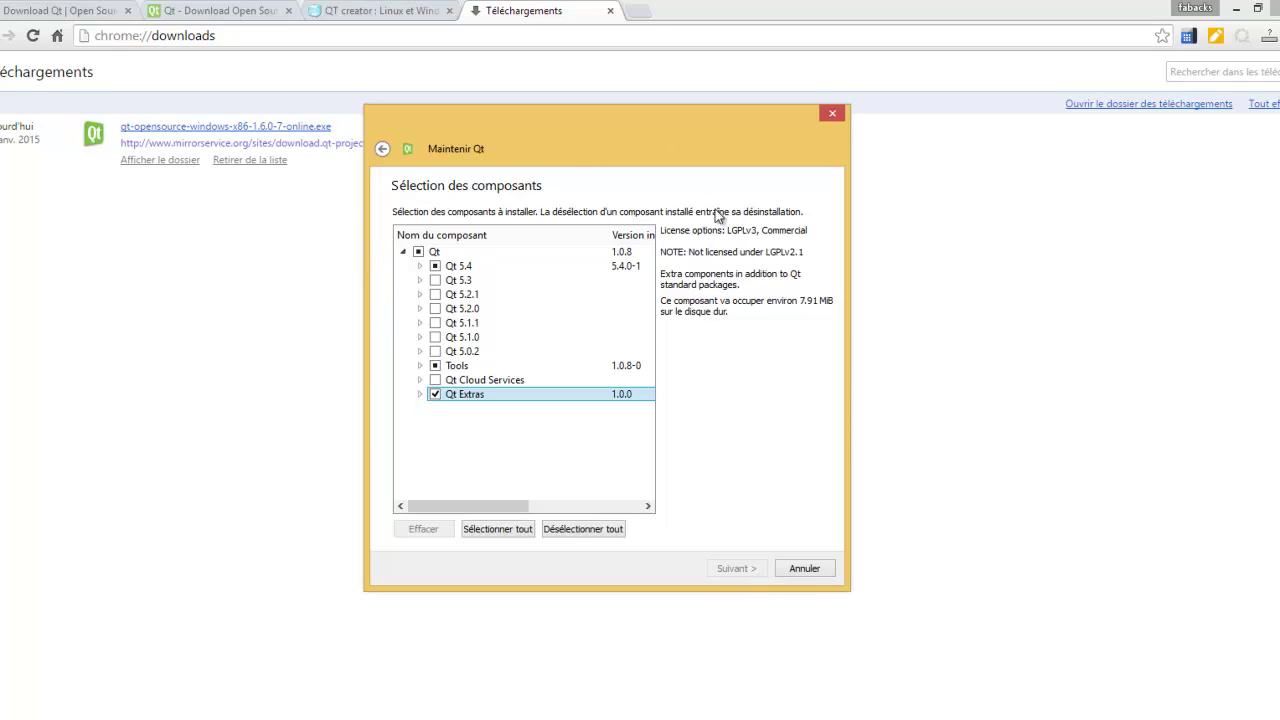
Return from the component selection to the welcome page of the Qt maintenance wizard.
{"action": "left_click_drag", "start_coordinate": [787, 149], "coordinate": [691, 205]}
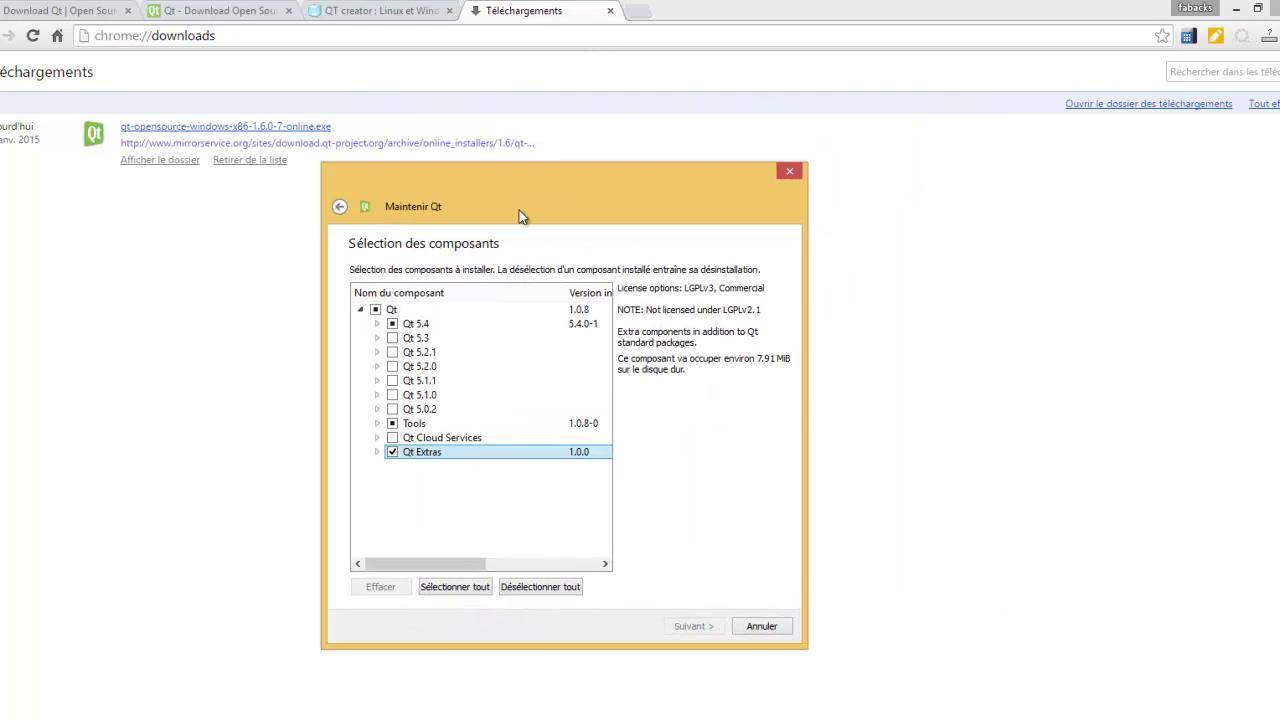
{"action": "left_click_drag", "start_coordinate": [657, 172], "coordinate": [763, 138]}
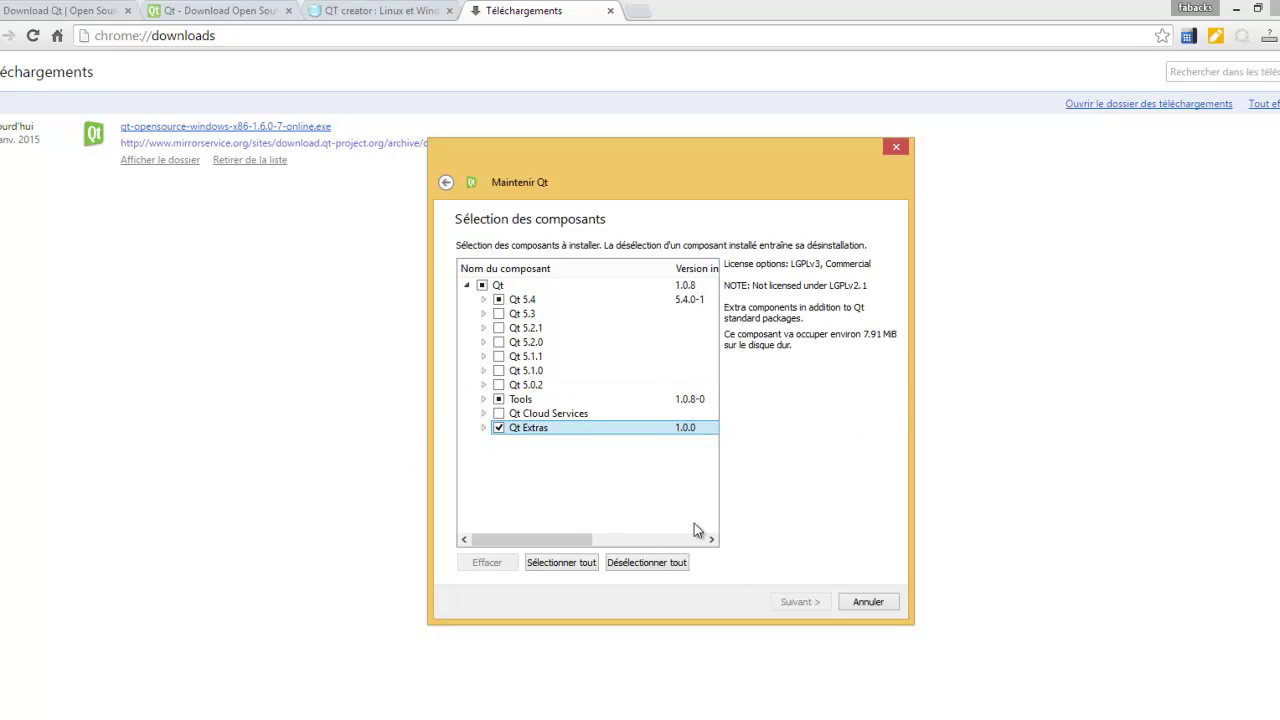
{"action": "left_click", "coordinate": [447, 182]}
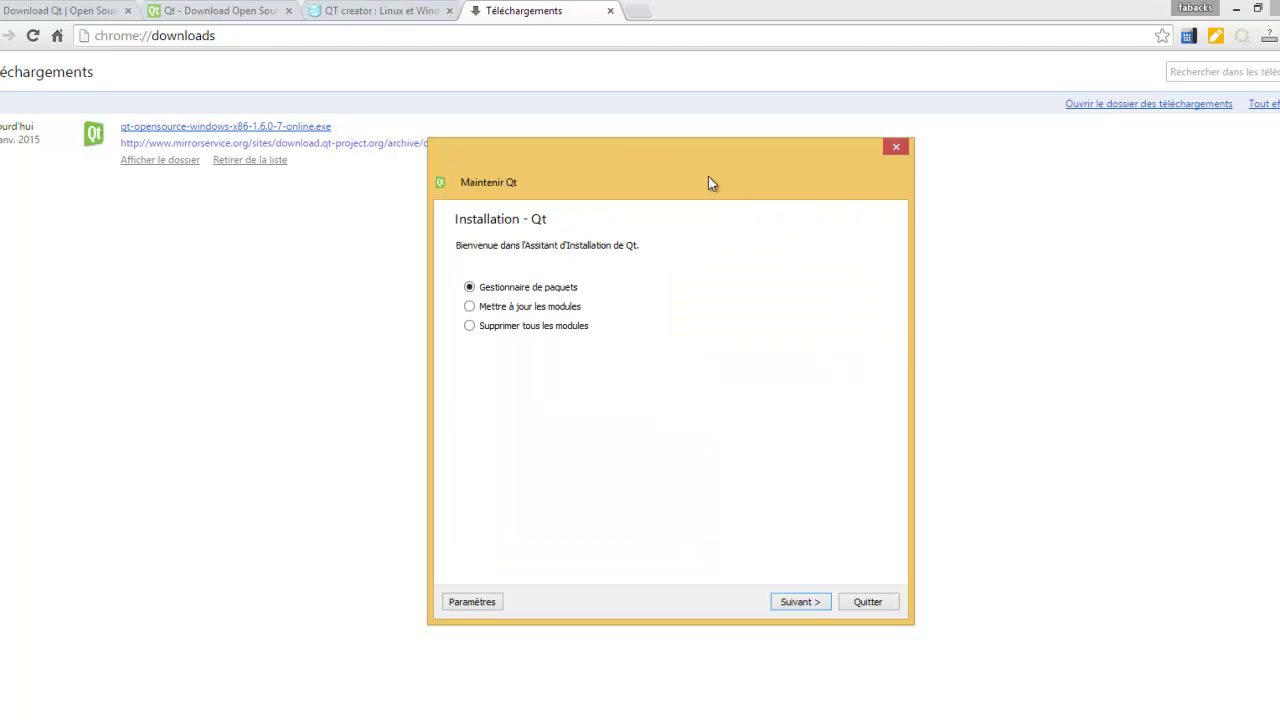
{"action": "left_click_drag", "start_coordinate": [569, 146], "coordinate": [402, 129]}
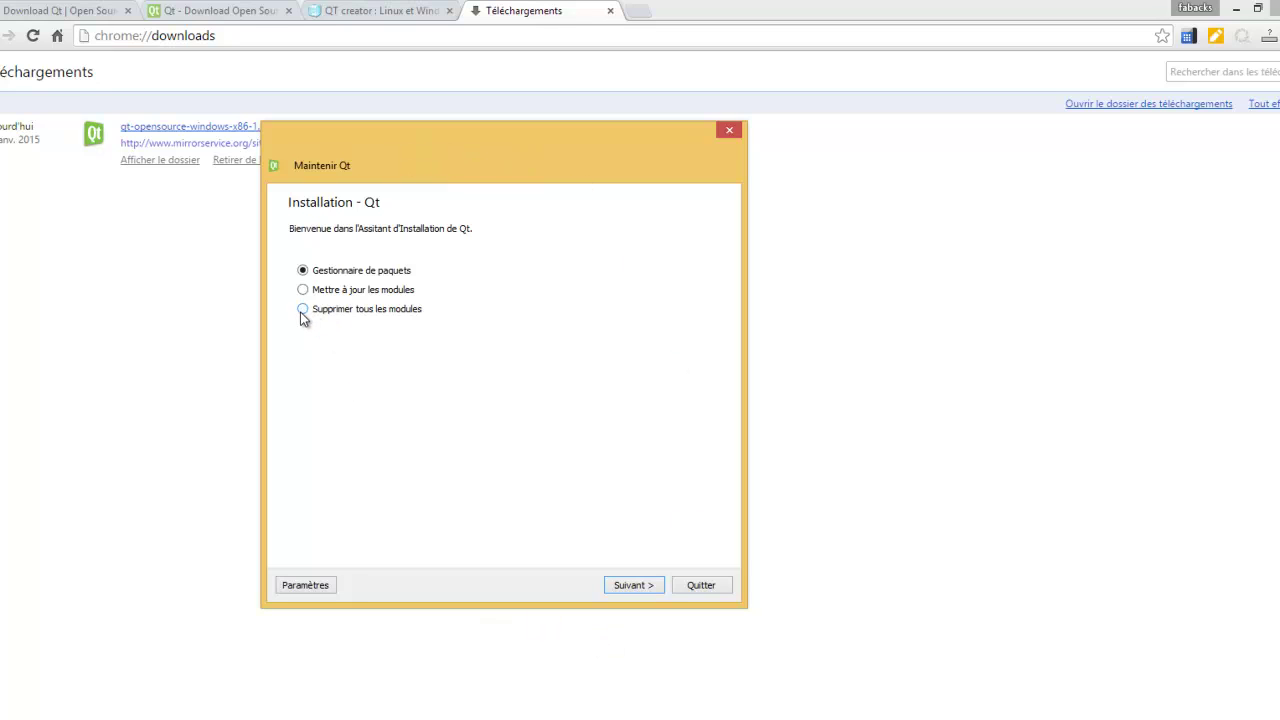
Go through the module removal and update options, choose Gestionnaire de paquets and continue to the component selection.
{"action": "left_click", "coordinate": [351, 310]}
{"action": "left_click", "coordinate": [384, 290]}
{"action": "left_click", "coordinate": [358, 271]}
{"action": "left_click", "coordinate": [628, 586]}
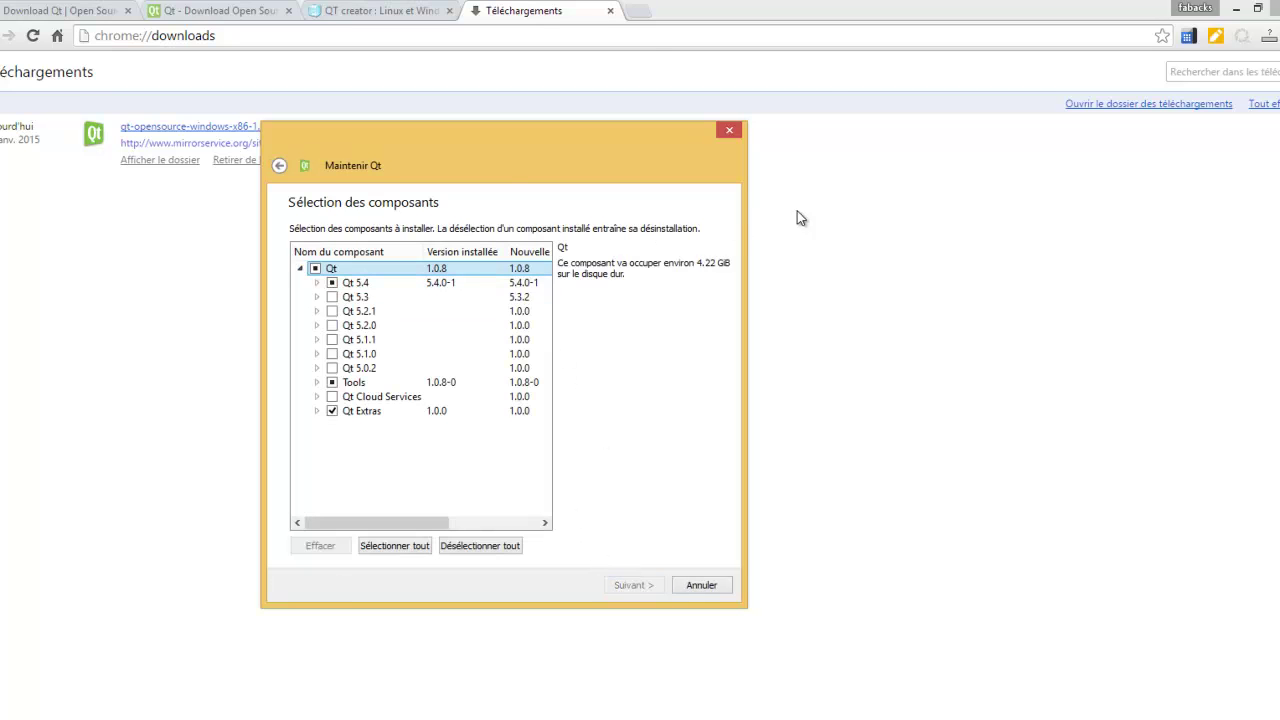
Deselect Source Components under Qt 5.4 as a trial, reselect it and return to the wizard's welcome page.
{"action": "left_click_drag", "start_coordinate": [464, 206], "coordinate": [654, 196]}
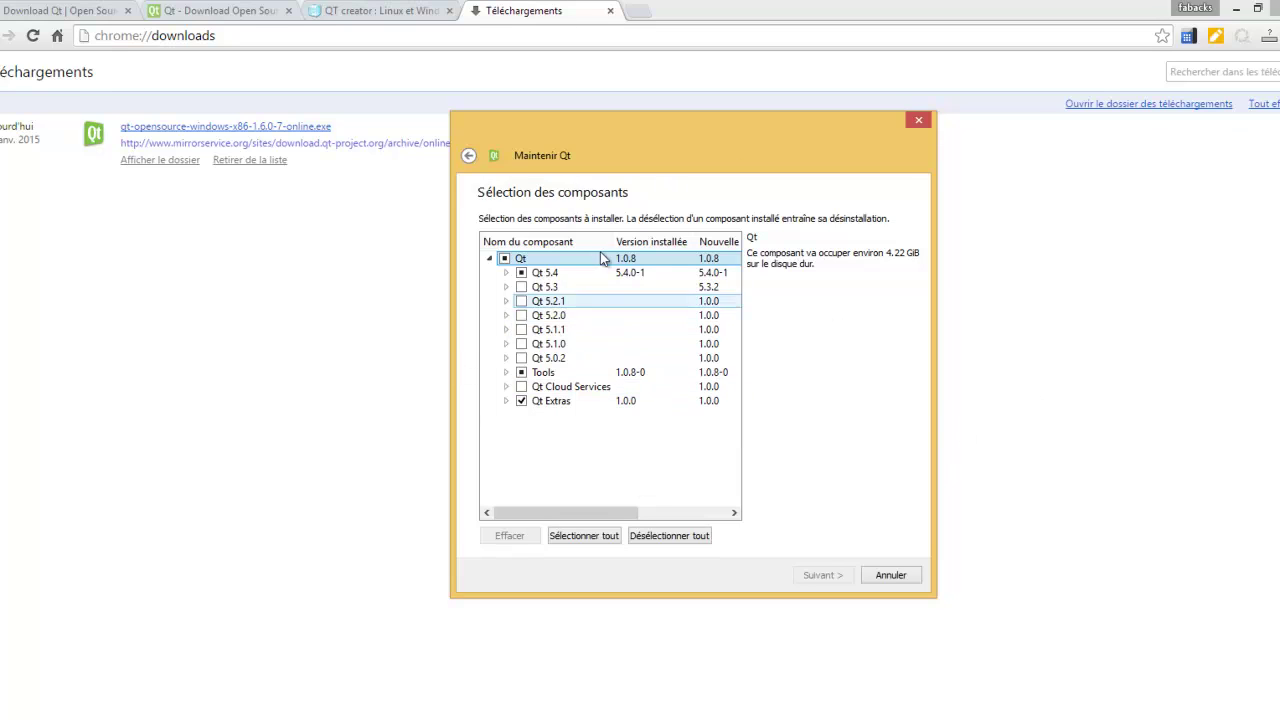
{"action": "left_click", "coordinate": [507, 272]}
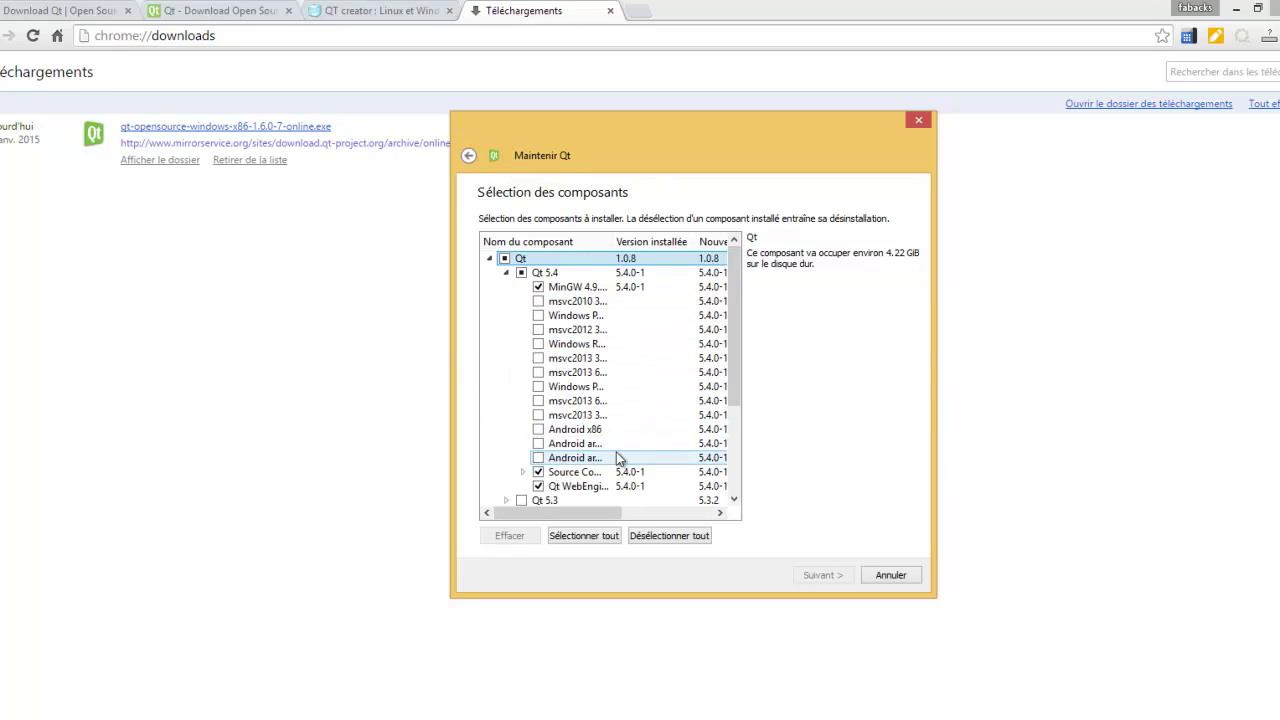
{"action": "scroll", "coordinate": [744, 385], "scroll_direction": "down", "scroll_amount": 1}
{"action": "left_click", "coordinate": [538, 443]}
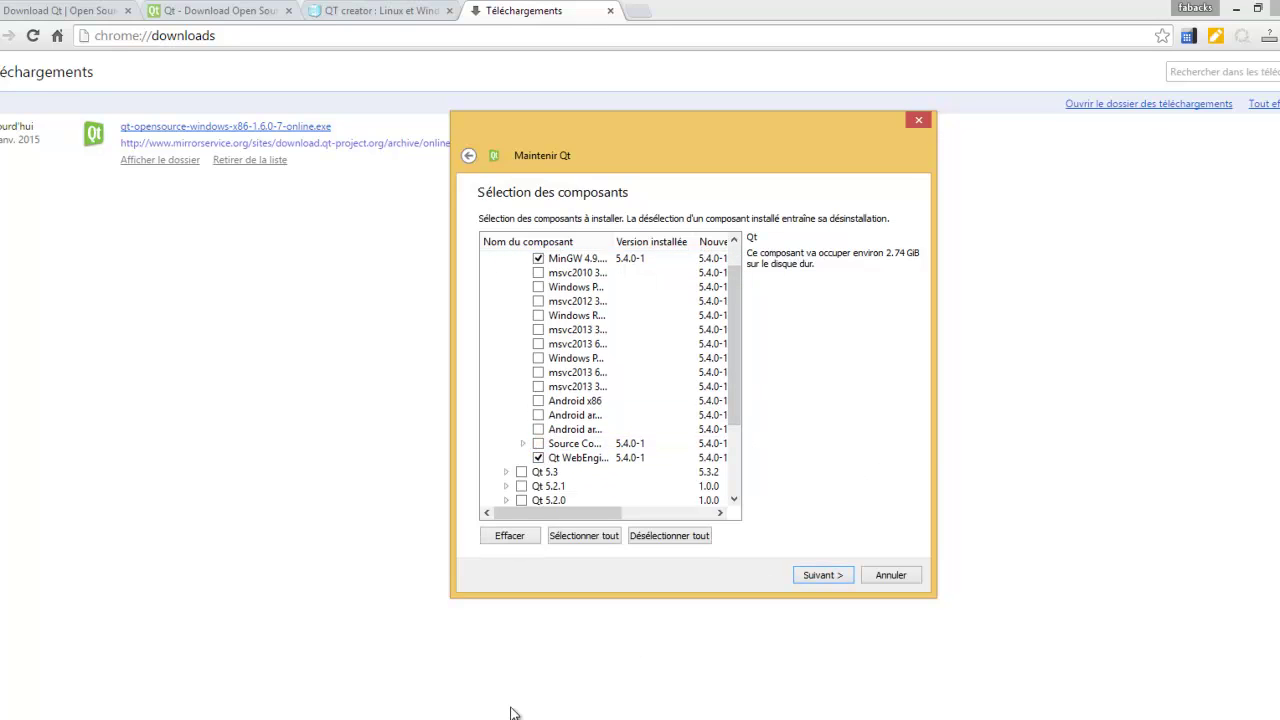
{"action": "left_click", "coordinate": [538, 443]}
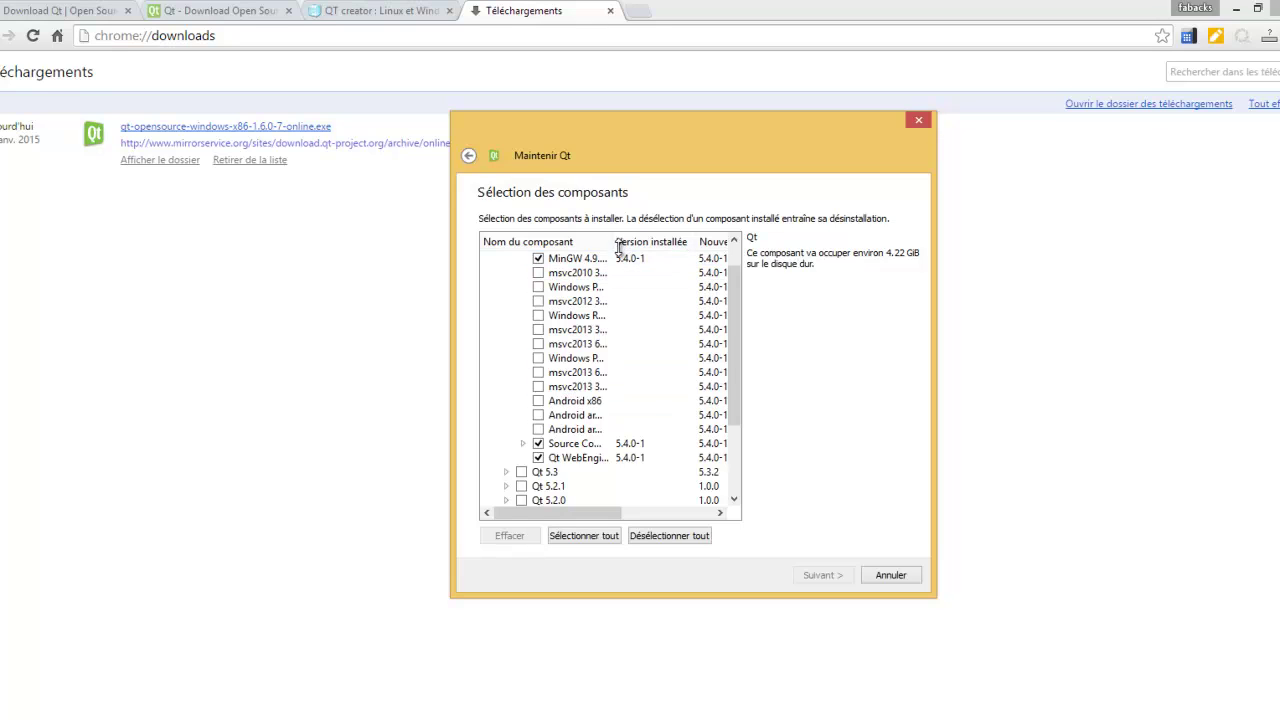
{"action": "left_click", "coordinate": [469, 157]}
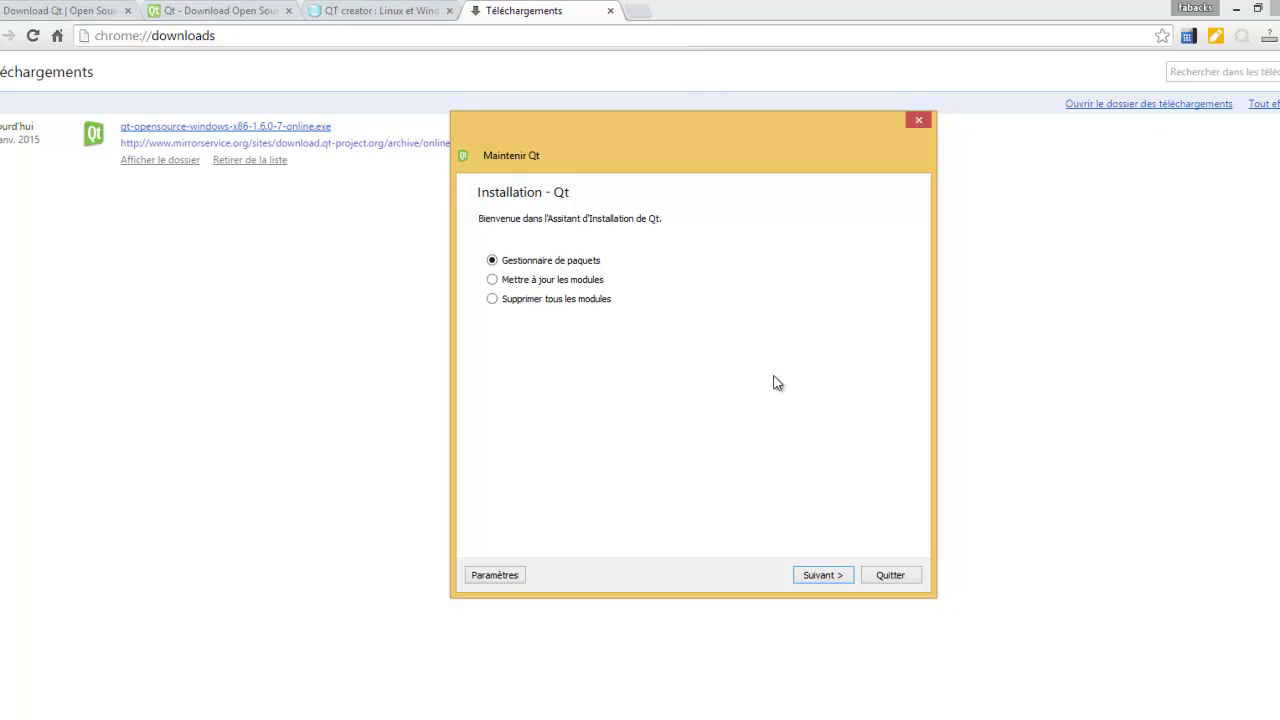